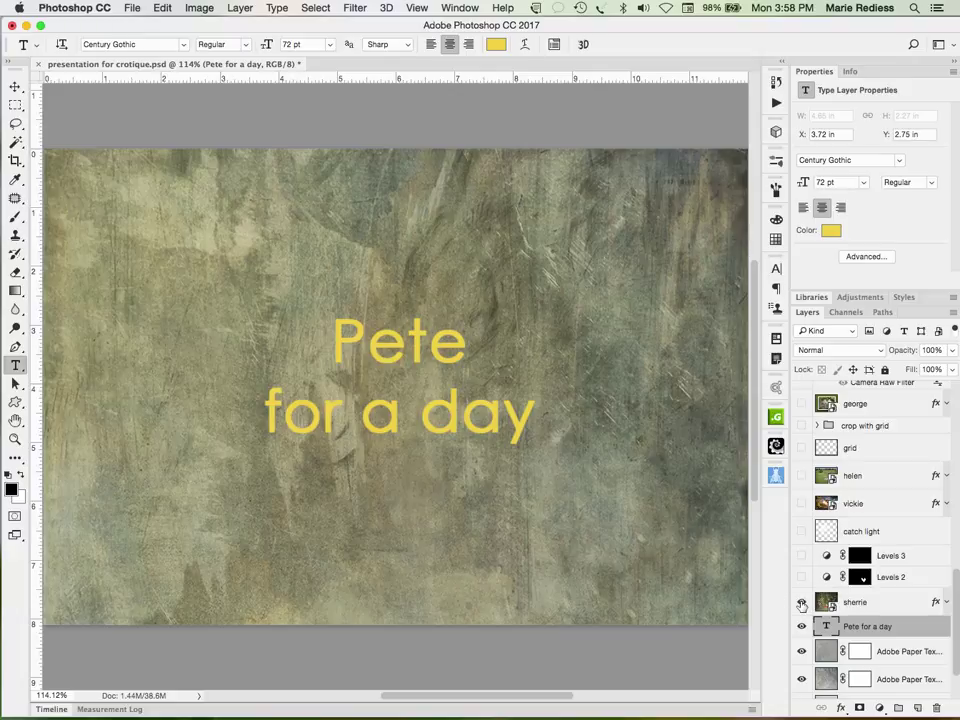
Step: Show the cornfield photo layer above the title text and select it with the Move tool active
left_click(801, 603)
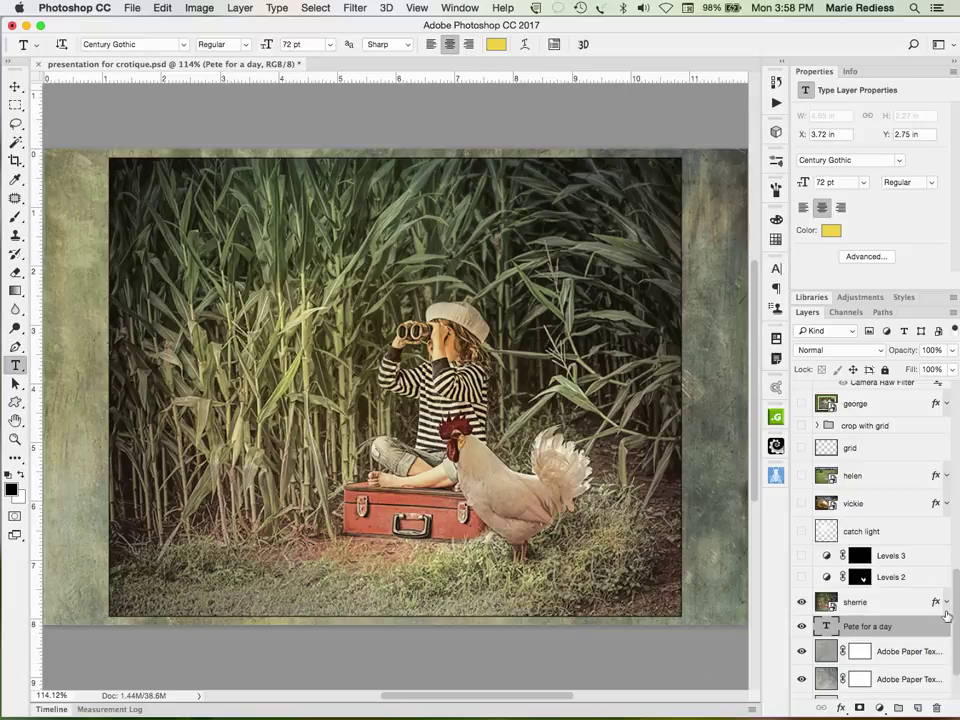
left_click(909, 610)
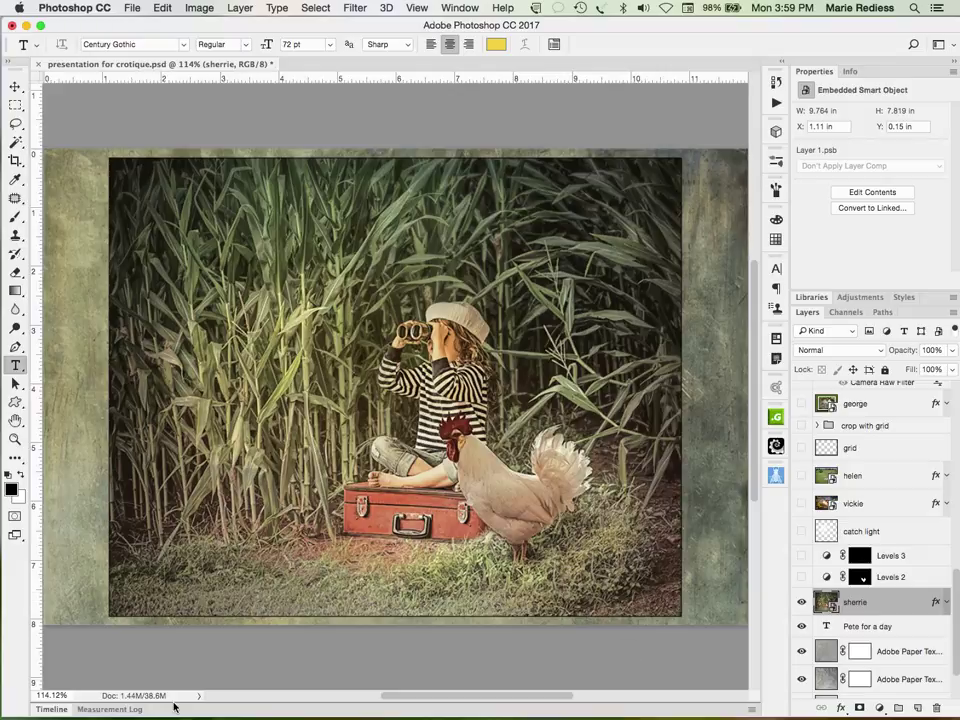
key("v")
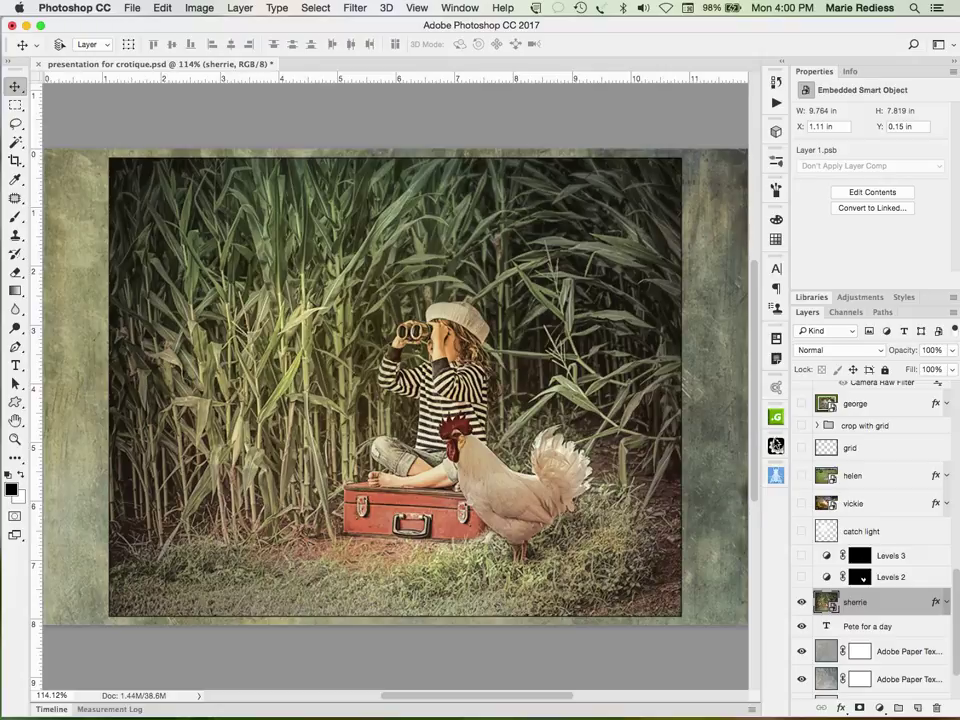
Step: Try to fit the grid overlay to the cornfield photo by narrowing it to 81.96% width and raising its opacity to 51%
left_click(801, 449)
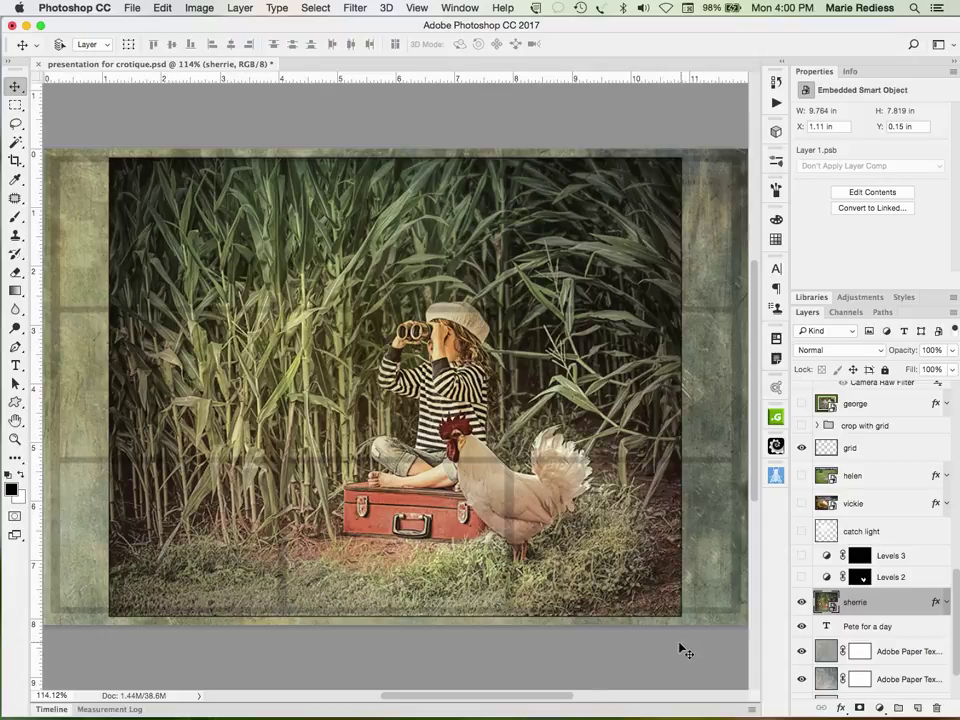
key("super+t")
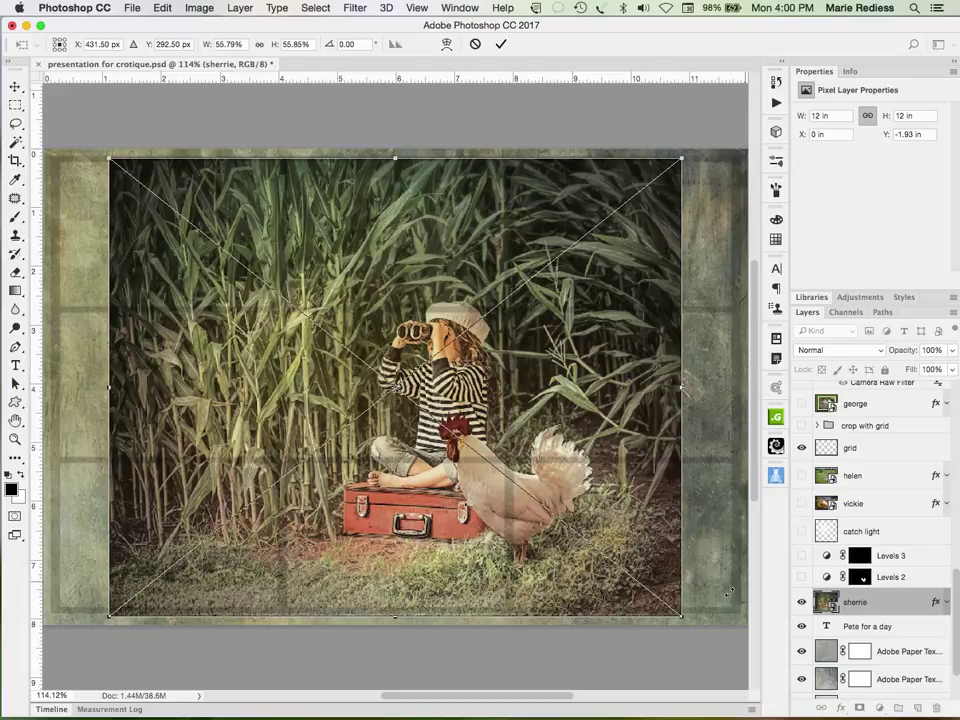
left_click(474, 43)
left_click(861, 451)
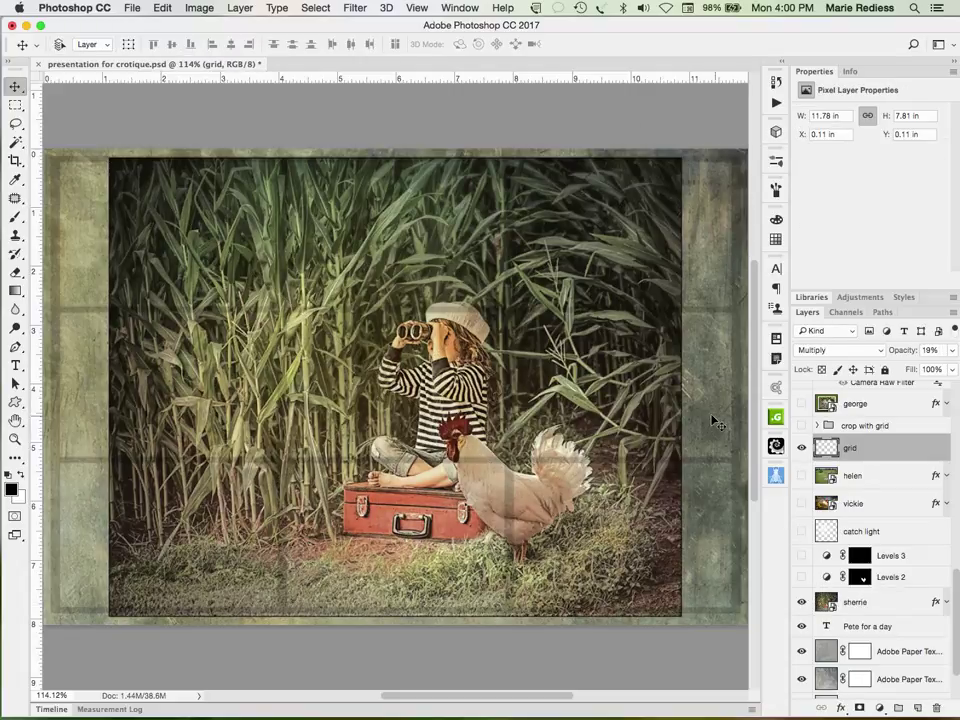
key("ctrl+t")
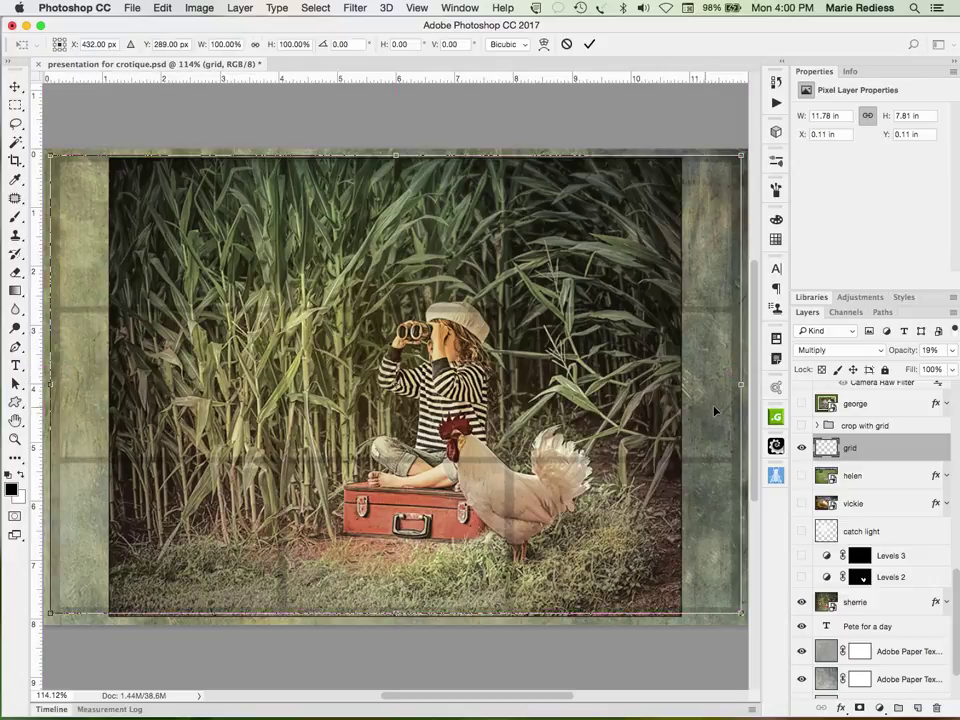
left_click_drag(740, 384, 677, 389)
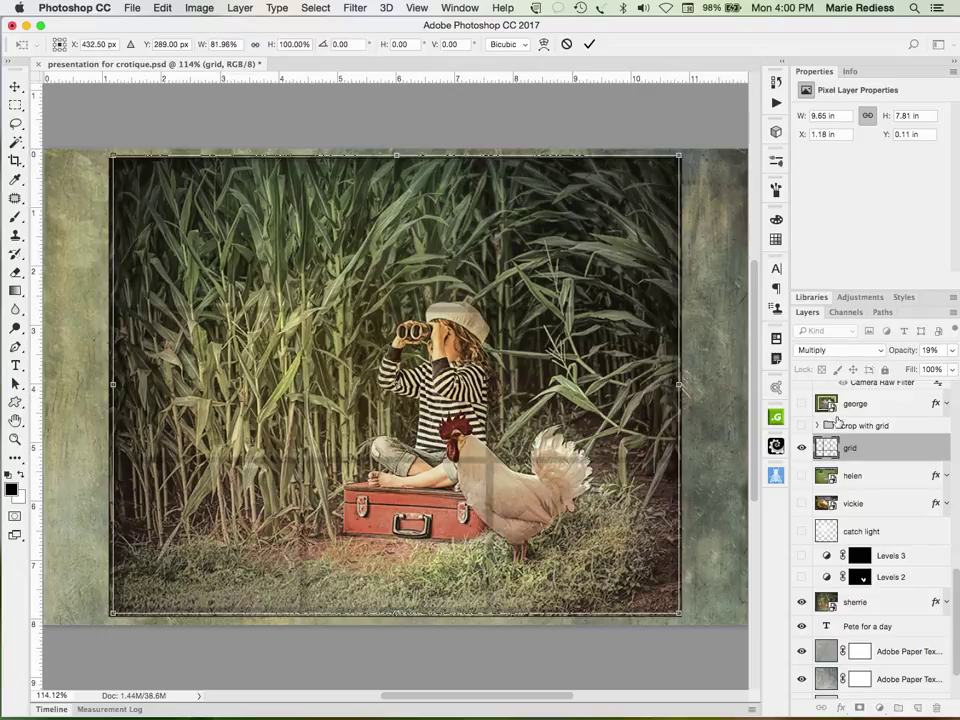
mouse_move(899, 352)
left_mouse_down()
mouse_move(917, 345)
mouse_move(900, 346)
left_mouse_up()
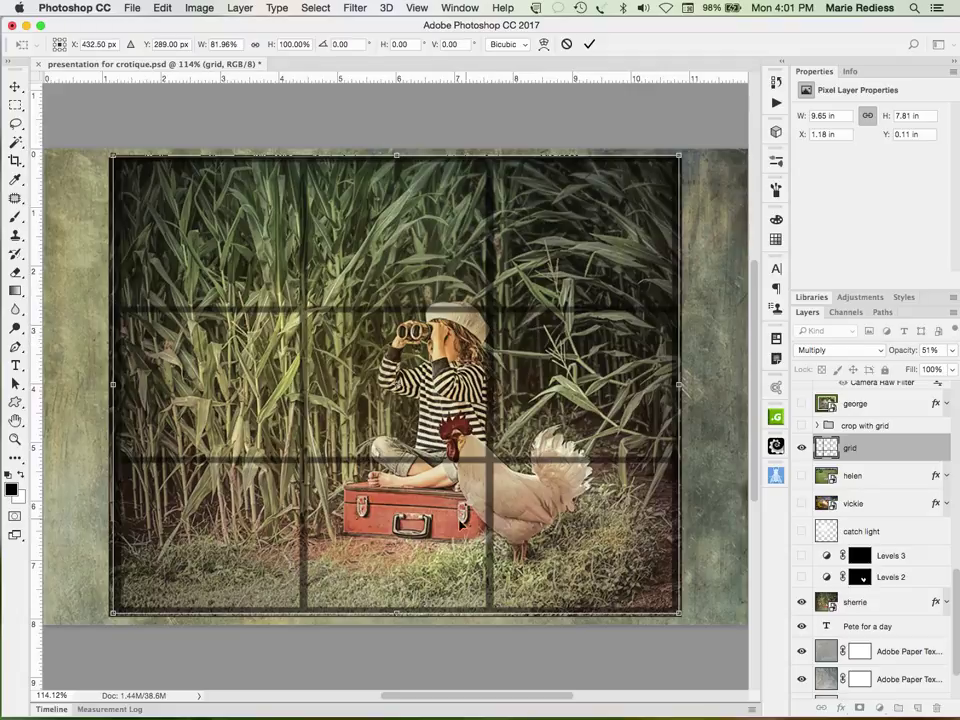
left_click(566, 45)
left_click(801, 447)
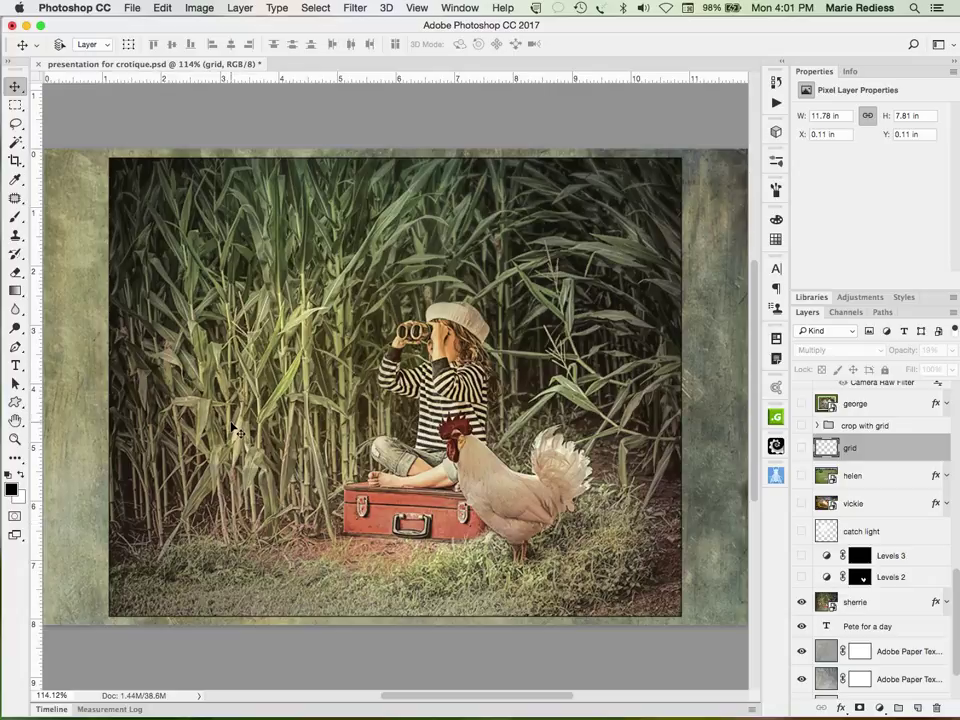
Step: Turn on the Levels 2 adjustment over the rooster and set its midtone value to 1.24
left_click(805, 579)
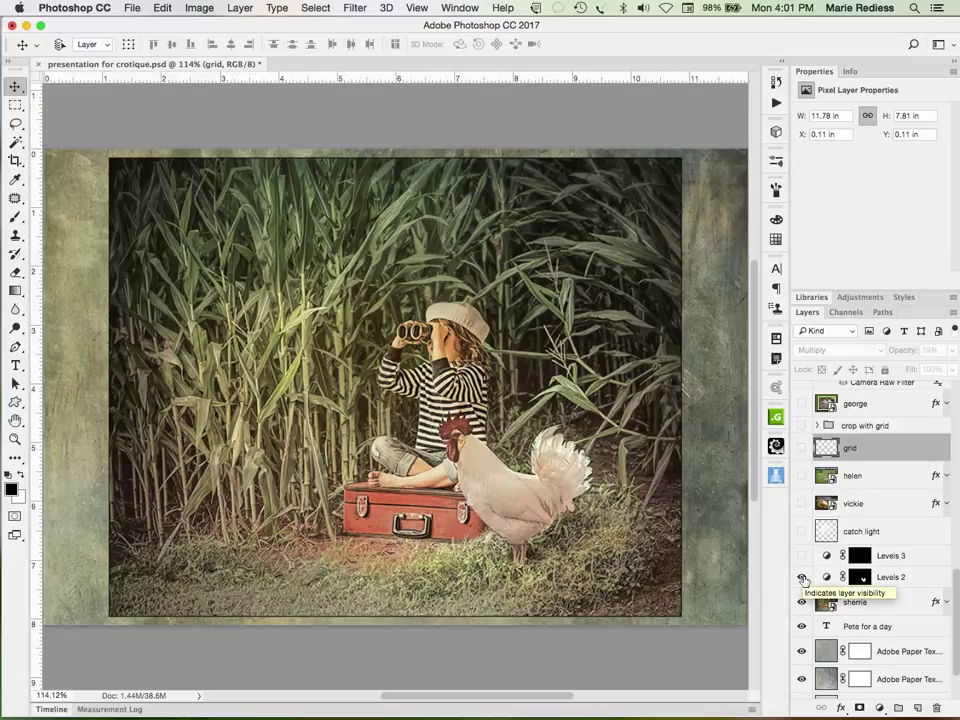
left_click(855, 580)
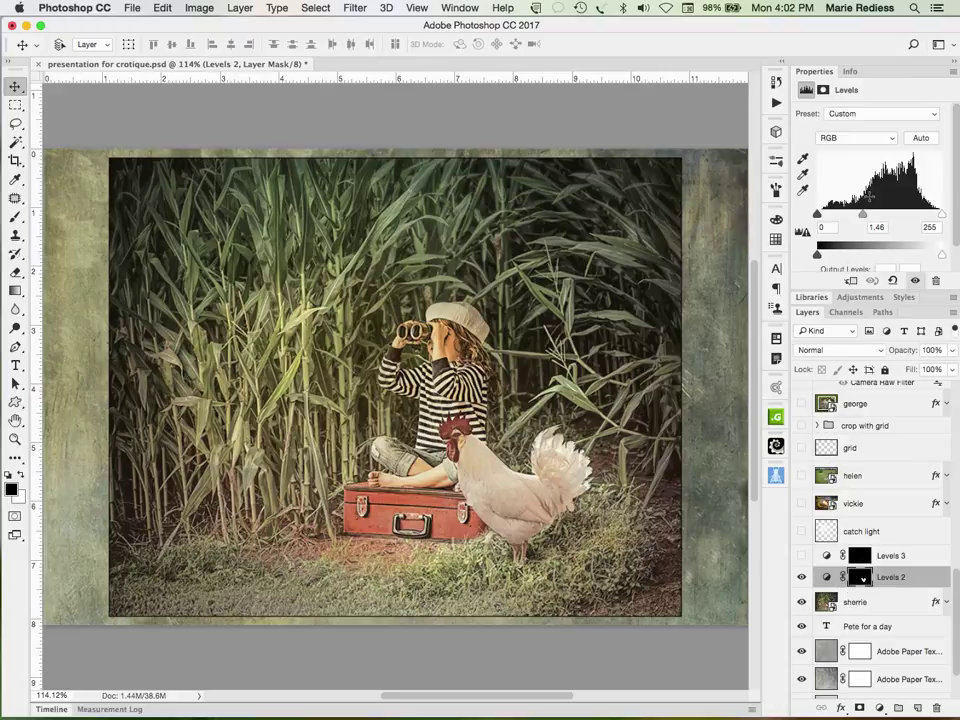
left_click_drag(864, 214, 870, 213)
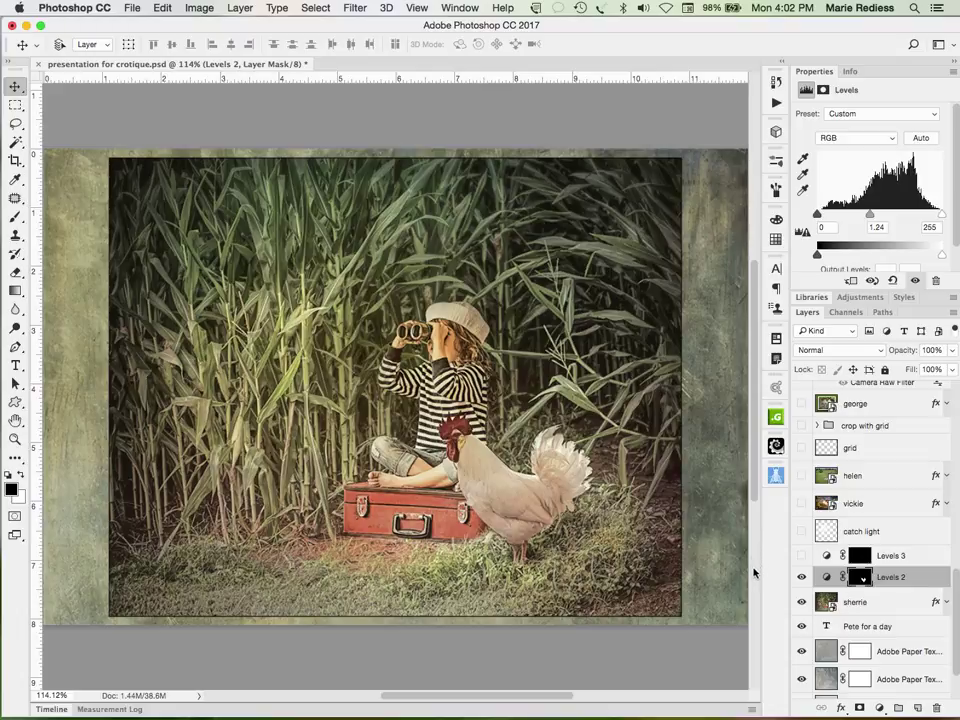
Step: Make the Levels 3 adjustment and the catch light layer visible over the cornfield photo
left_click(802, 556)
left_click_drag(802, 556, 803, 558)
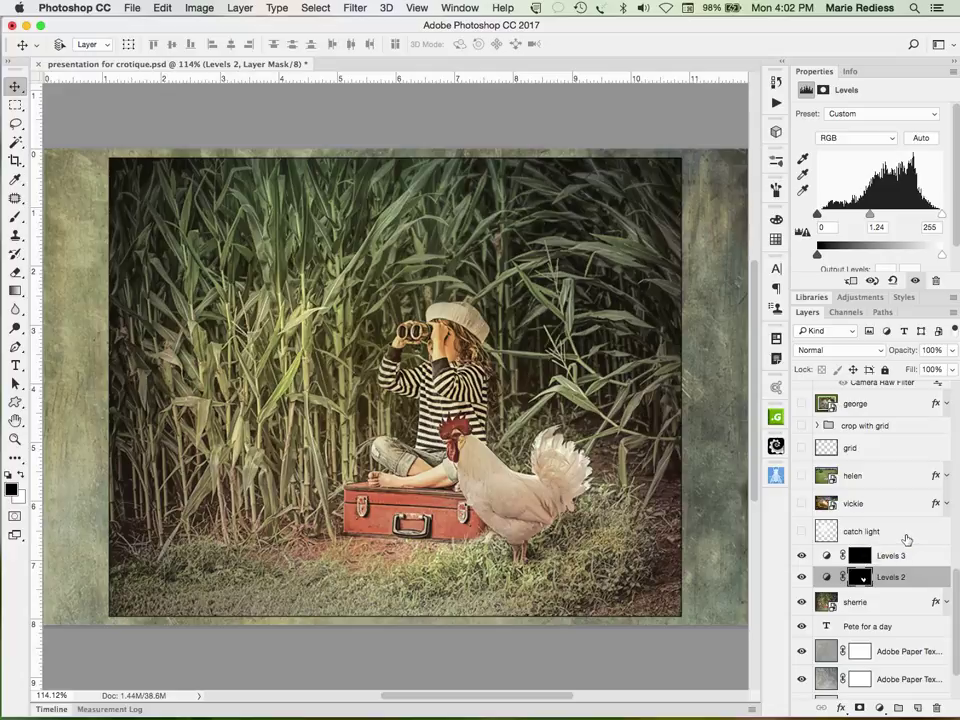
left_click(803, 536)
left_click(802, 533)
left_click(802, 533)
Step: Compare the rooster's eye close up with and without the catch light layer, and set the Levels 2 opacity to 94%
key("z")
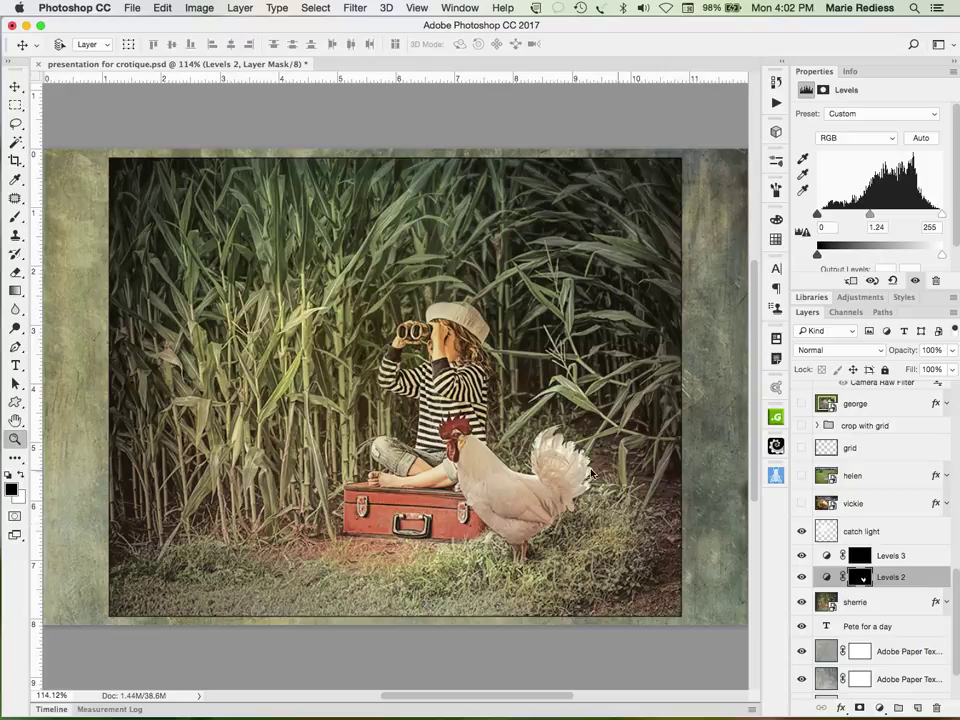
left_click(492, 465)
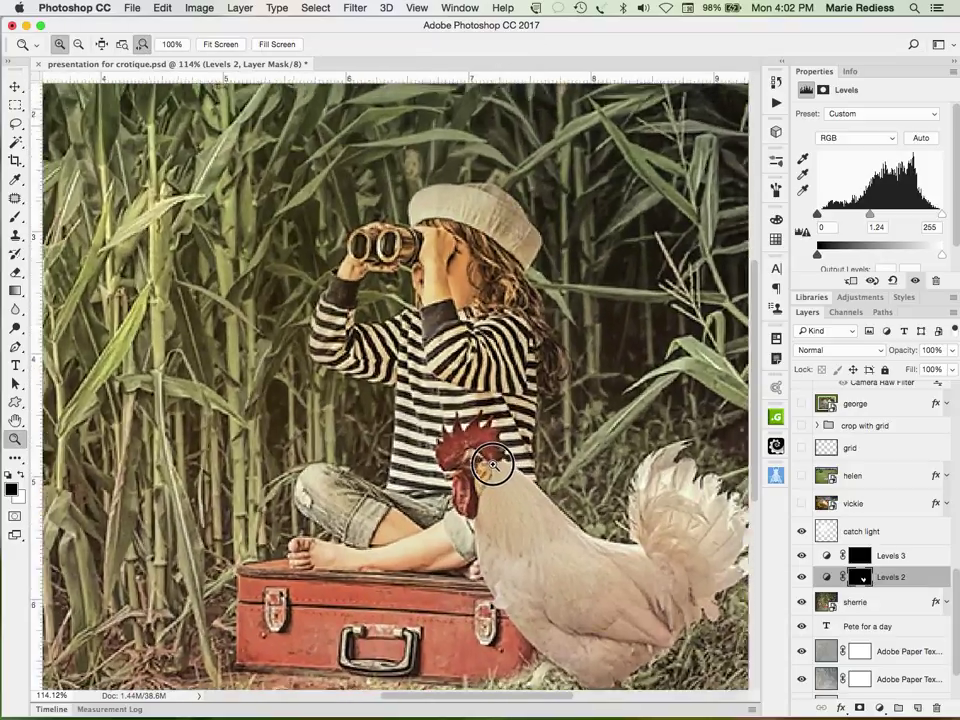
left_click(492, 465)
key("v")
left_click(801, 533)
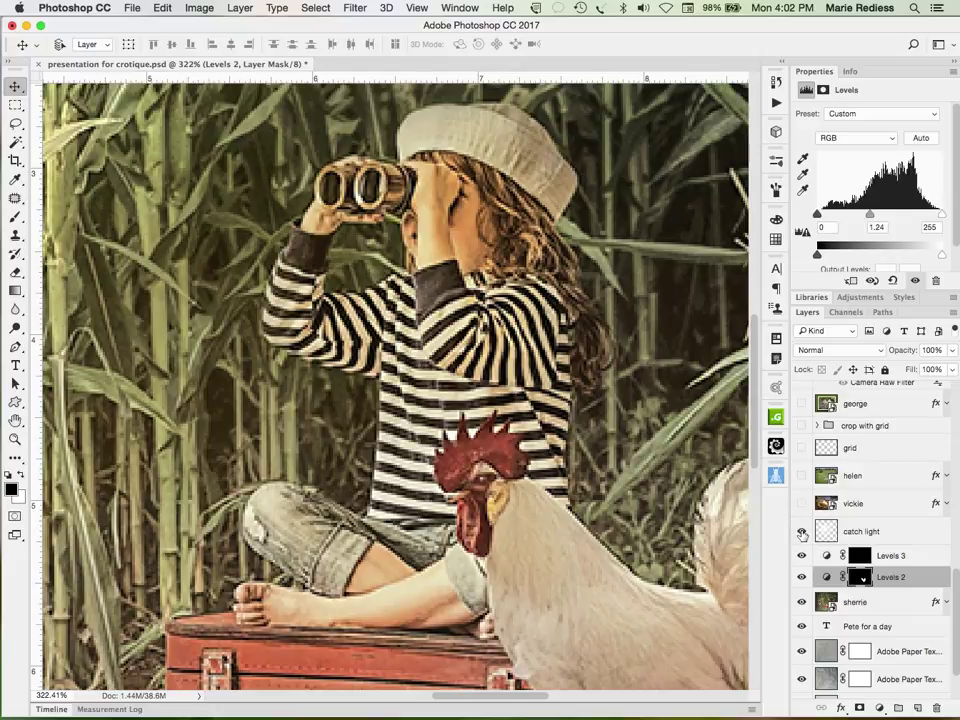
left_click(801, 532)
left_click(801, 532)
left_click_drag(907, 352, 912, 350)
left_click(801, 532)
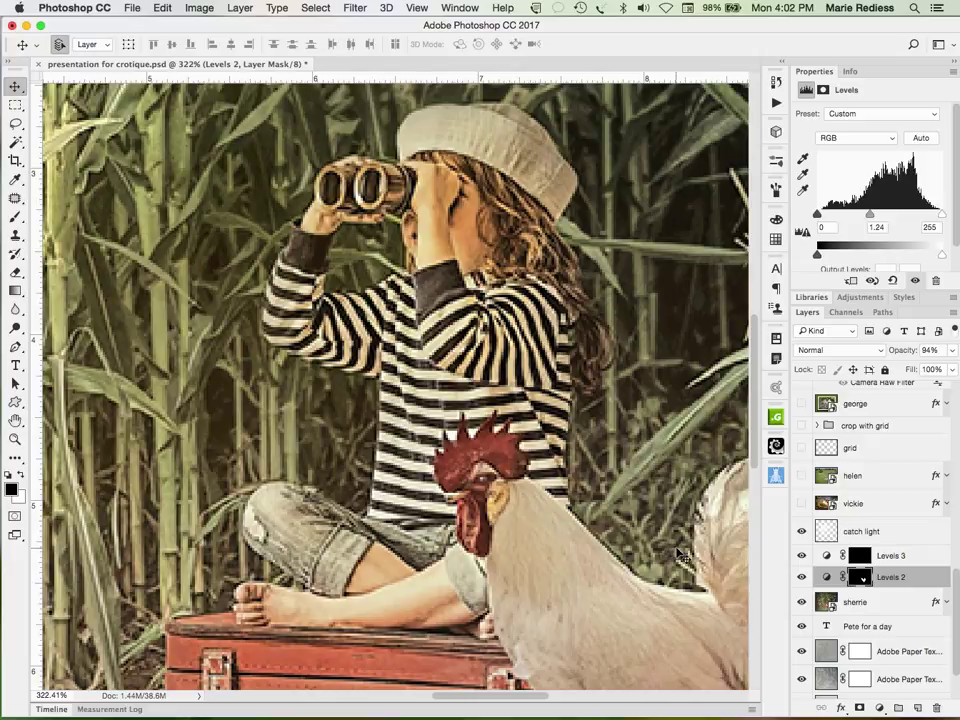
key("super+0")
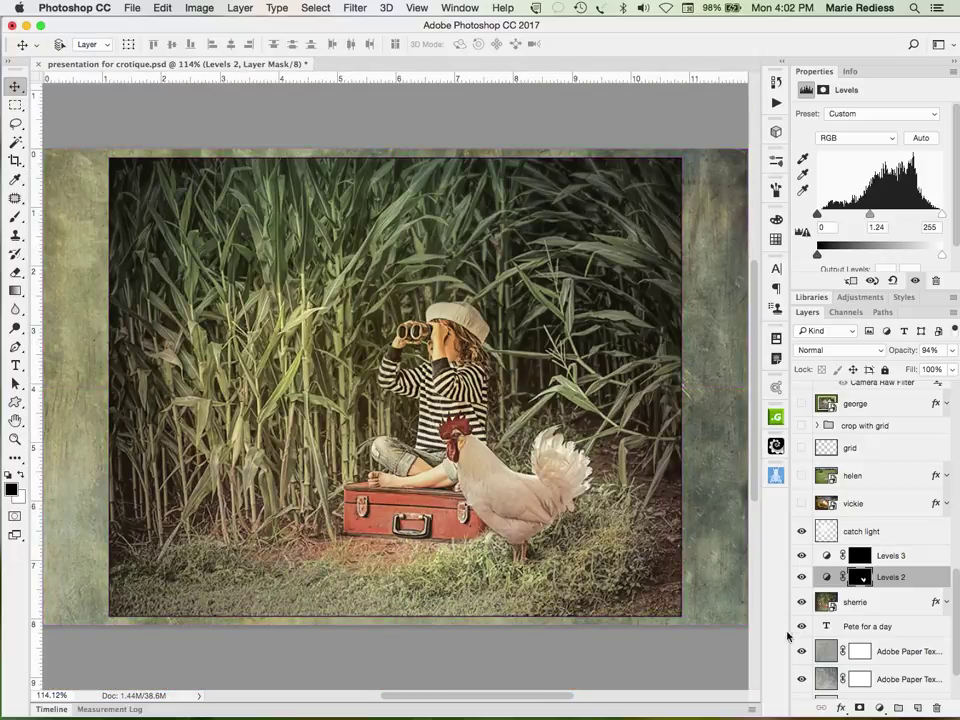
Step: Compare the cornfield photo before and after the Levels 2, Levels 3 and catch light retouching
left_click_drag(801, 578, 806, 542)
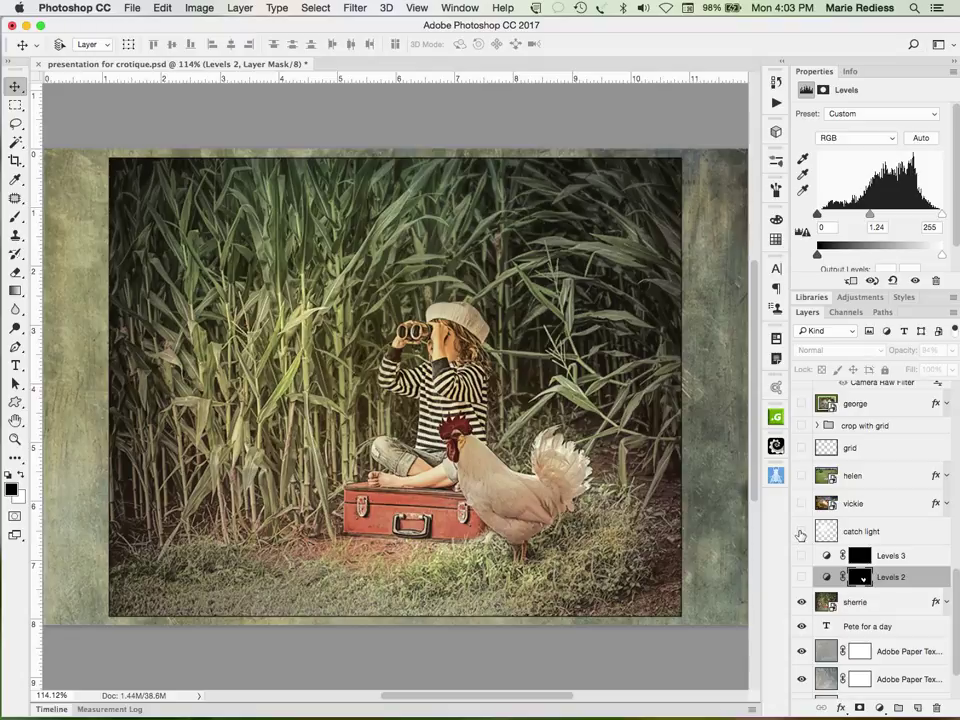
left_click_drag(800, 535, 797, 578)
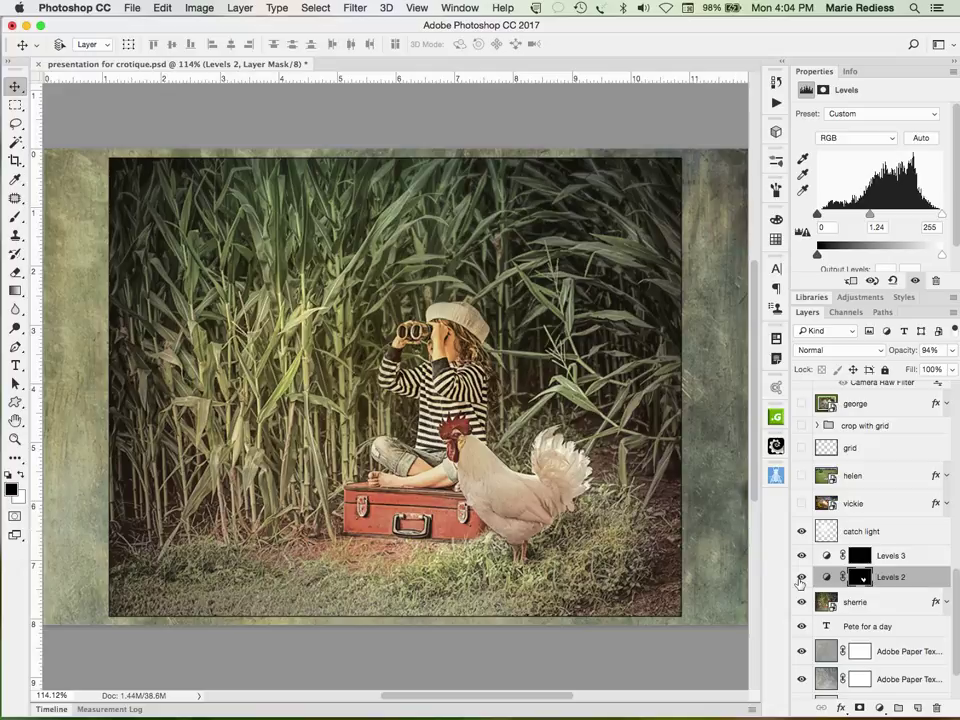
left_click_drag(801, 577, 803, 553)
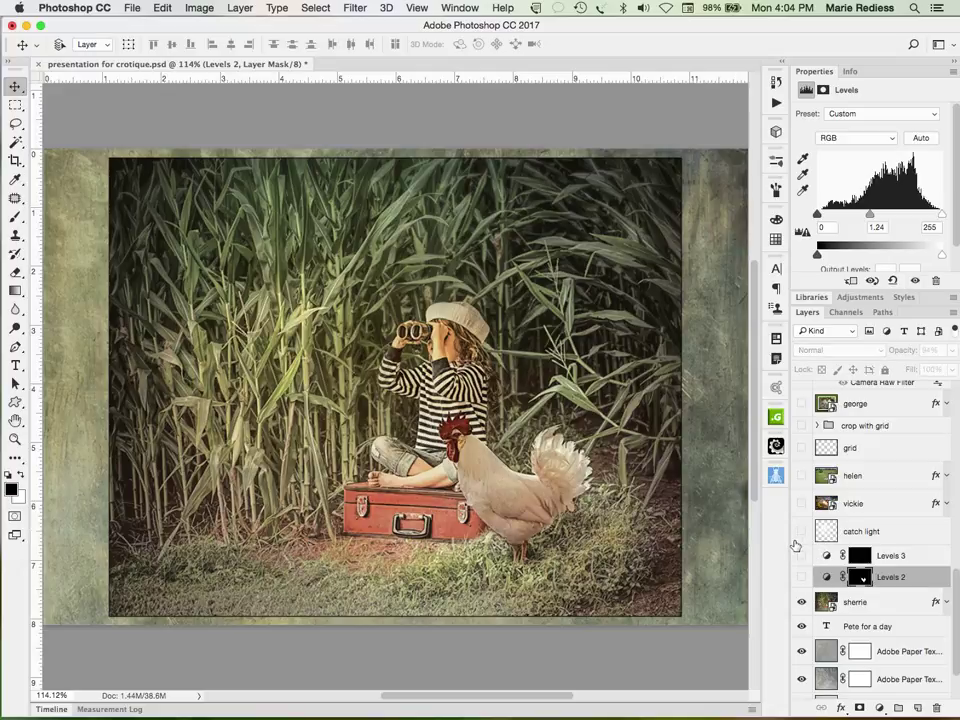
left_click(799, 531)
left_click(800, 531)
Step: Replace the cornfield photo and its retouch layers with the autumn rooster composite, and hide the Pete for a day text
left_click_drag(801, 531, 800, 603)
left_click(801, 505)
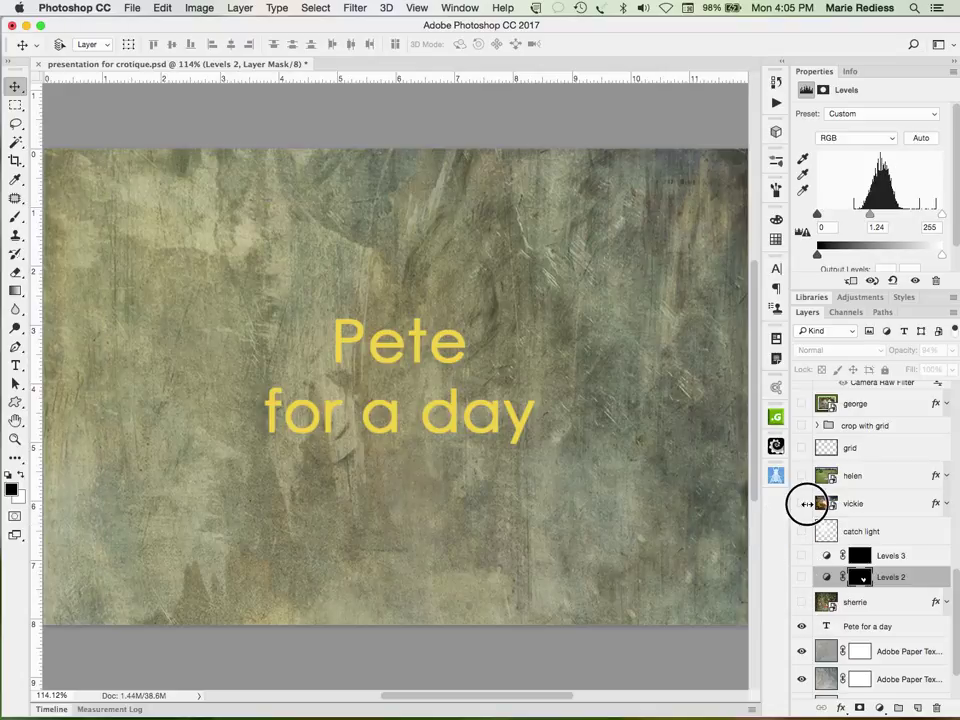
left_click(801, 626)
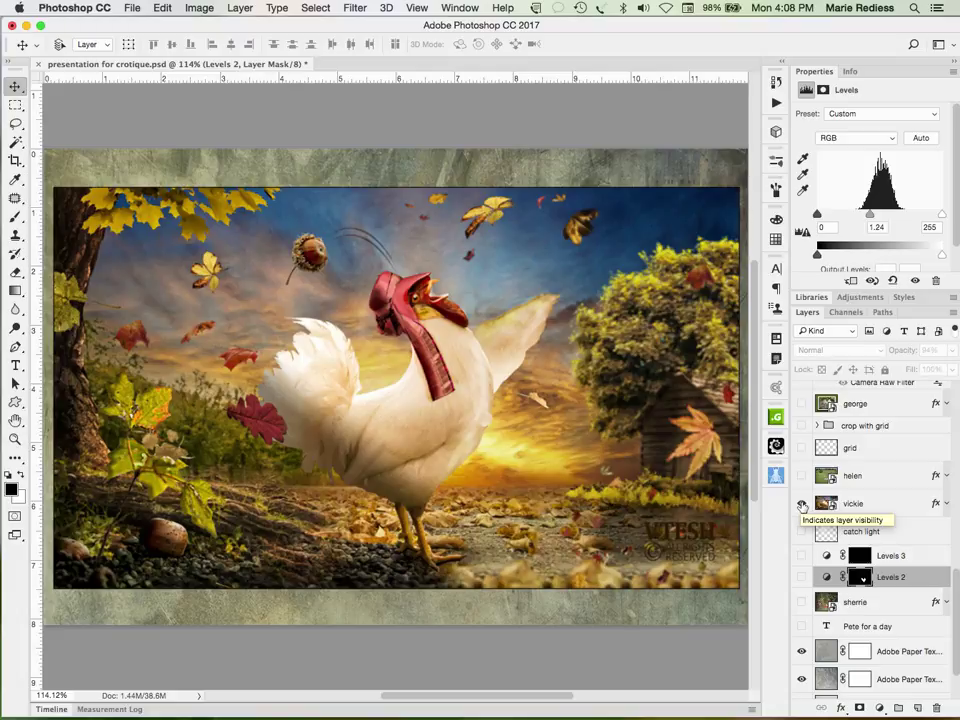
Step: Hide the autumn rooster composite, and show and select the layer with the rifle shooter and rooster
left_click(801, 504)
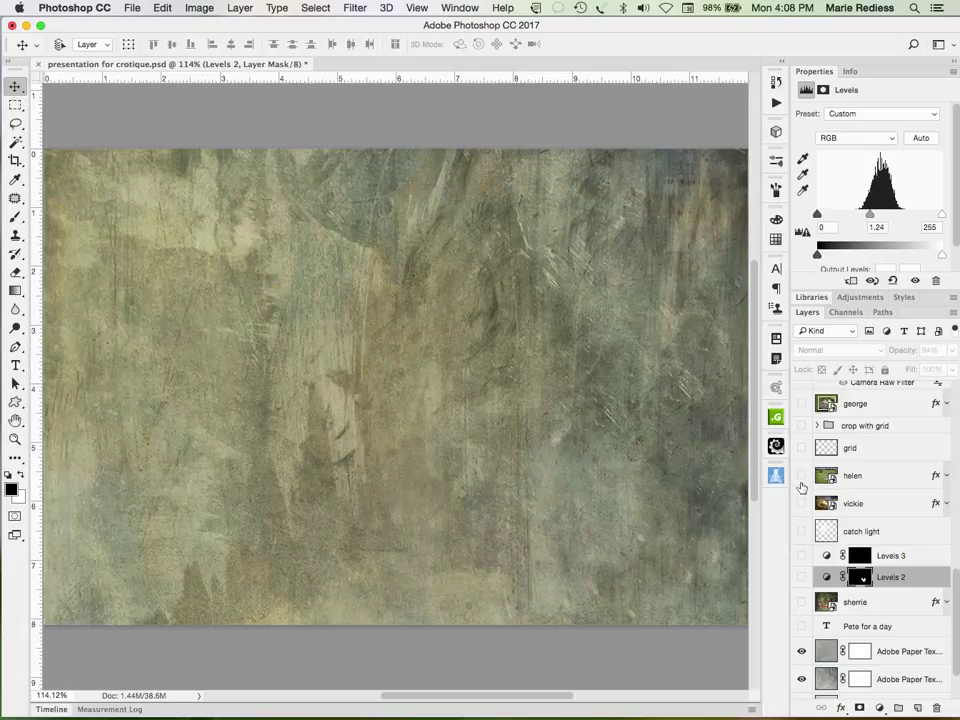
left_click(801, 476)
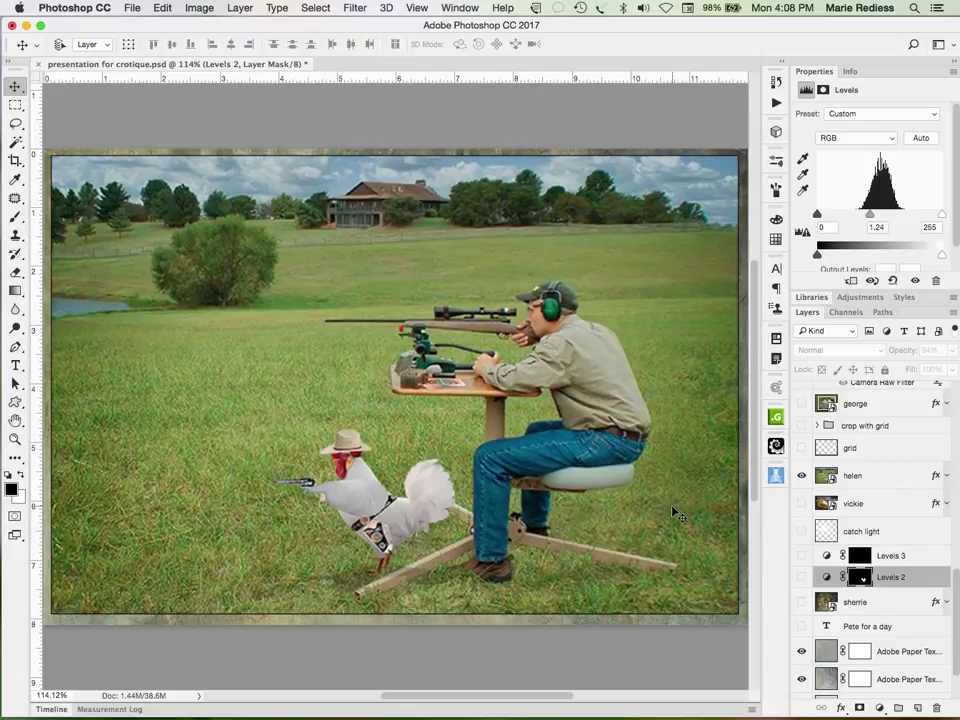
left_click(823, 476)
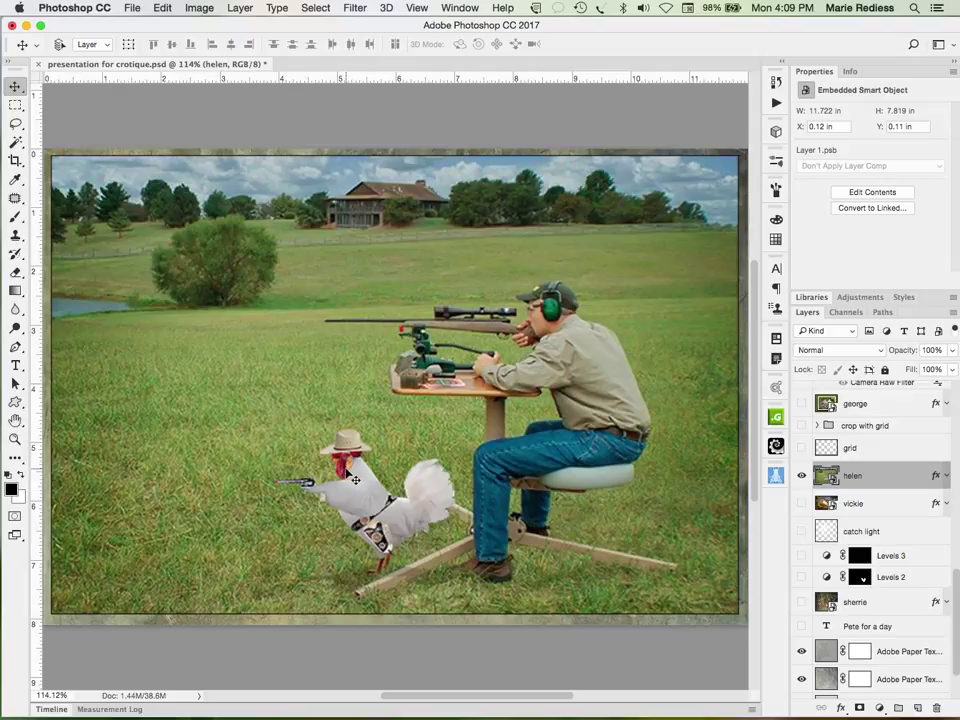
Step: Examine the hat-wearing rooster's head close up and check the full shooter photo against the grid overlay
key("z")
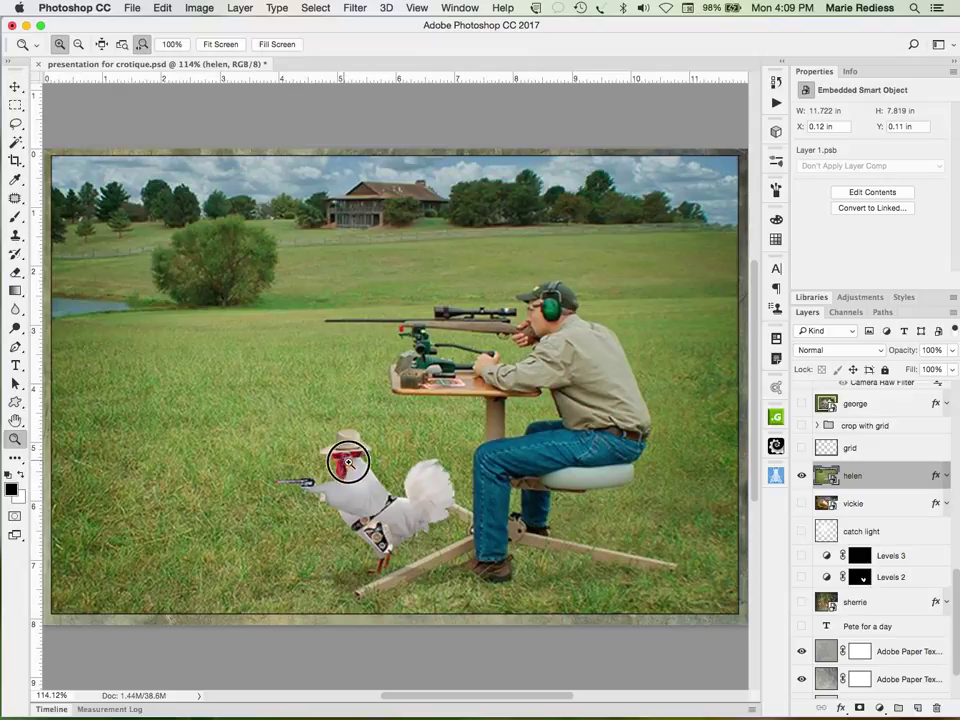
left_click(349, 458)
key("v")
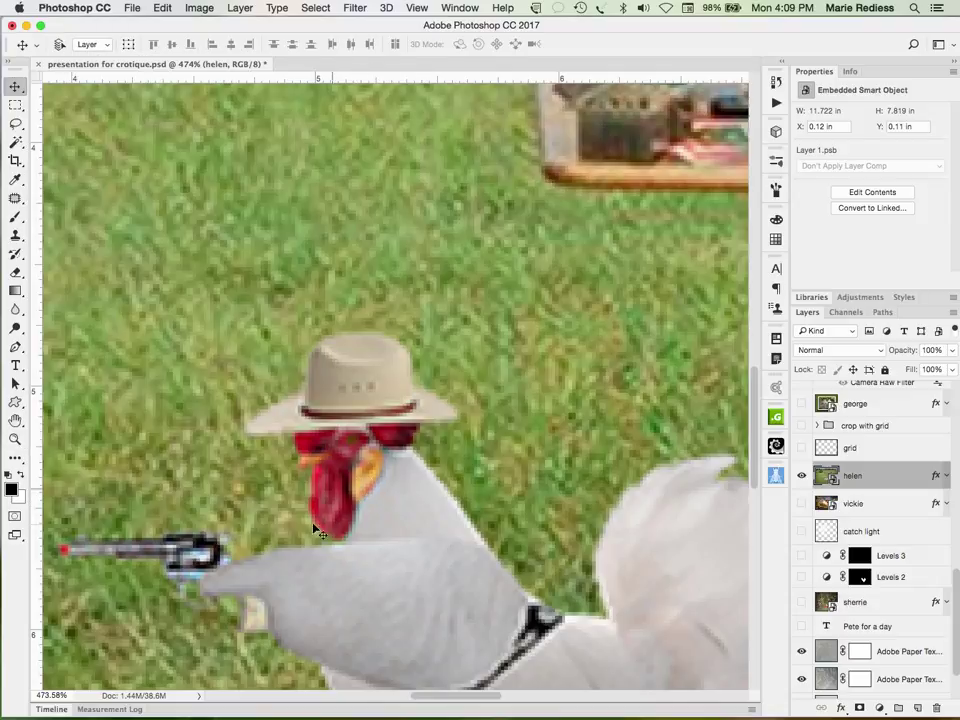
key("super+0")
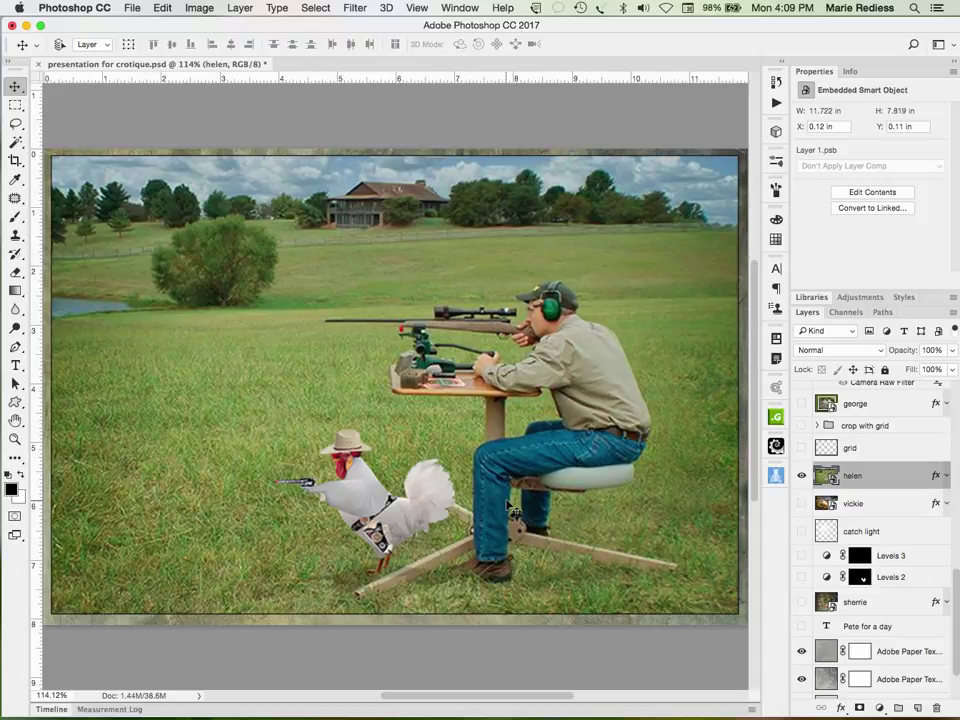
left_click(801, 448)
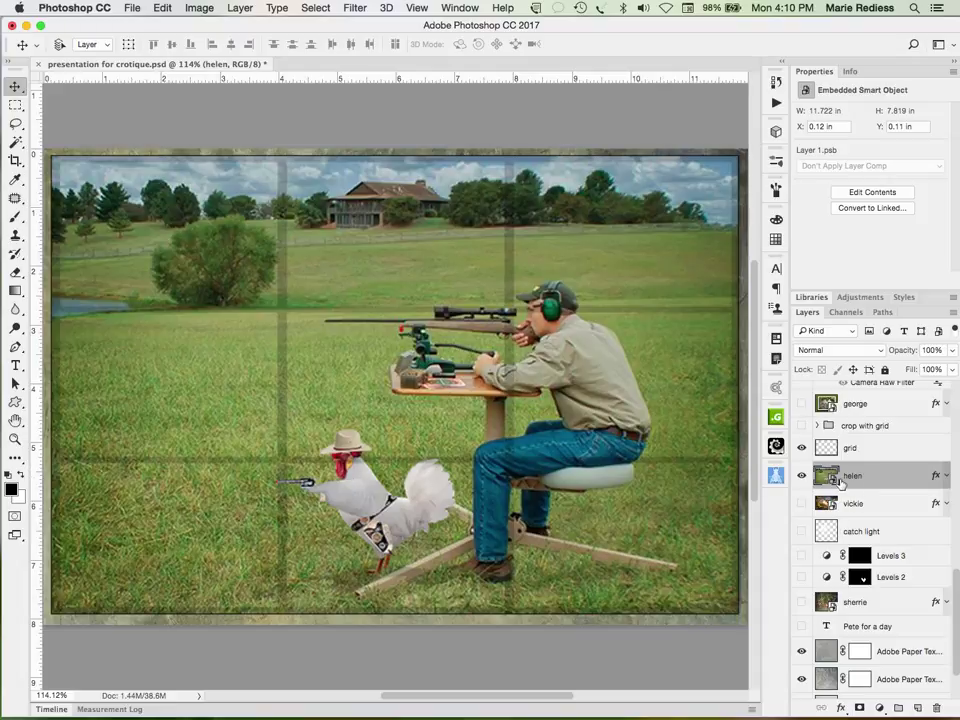
left_click(801, 448)
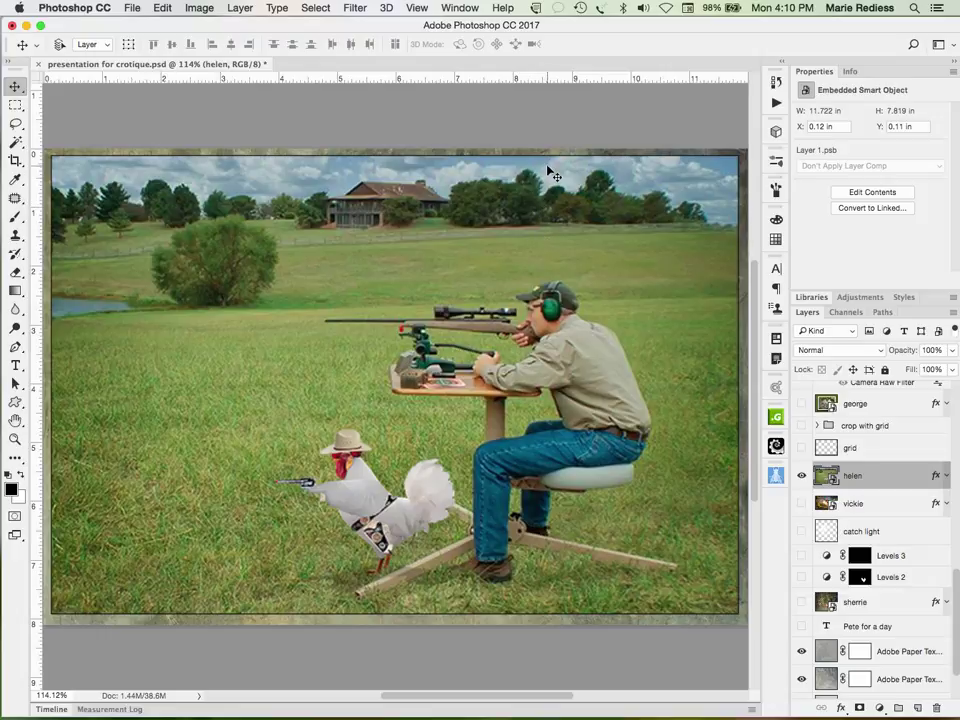
Step: Show the crop with grid group over the shooter photo and expand it to reveal its layers
left_click(802, 426)
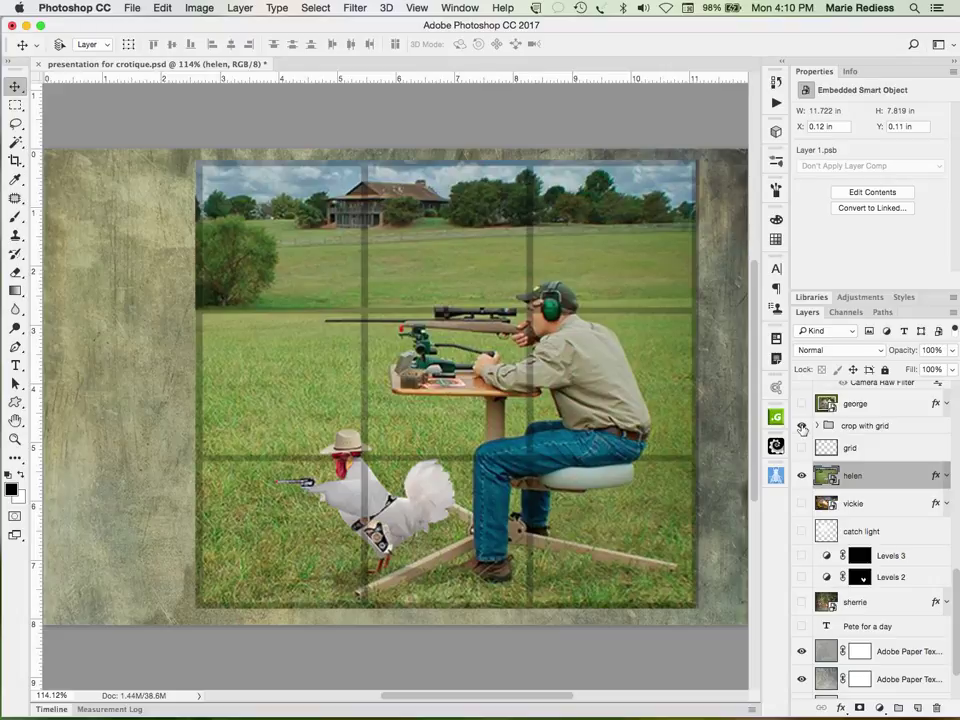
left_click(812, 426)
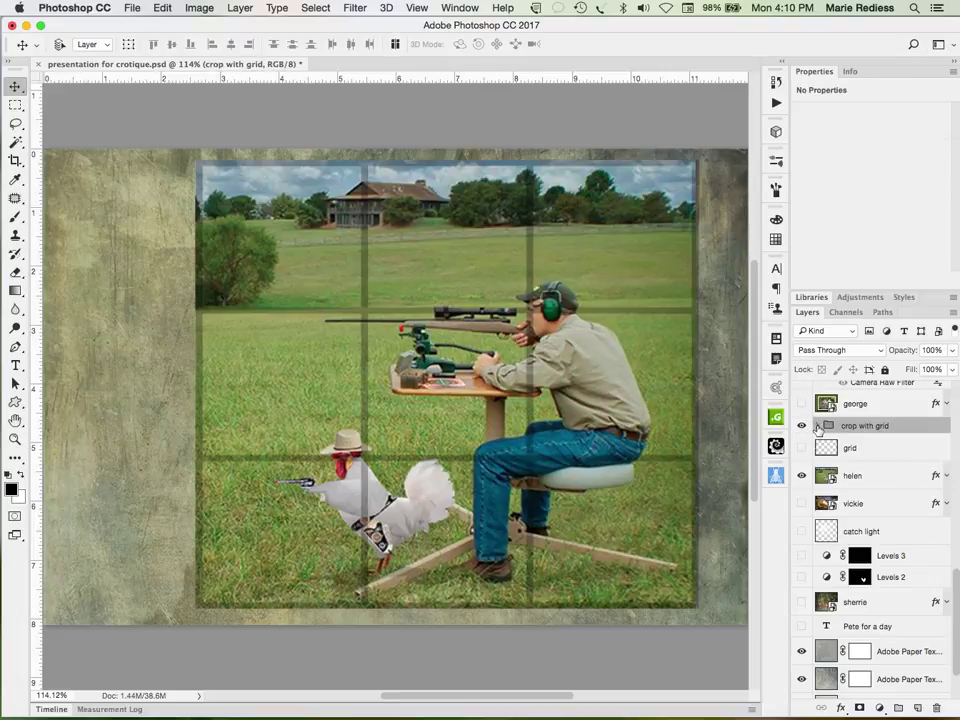
left_click(818, 426)
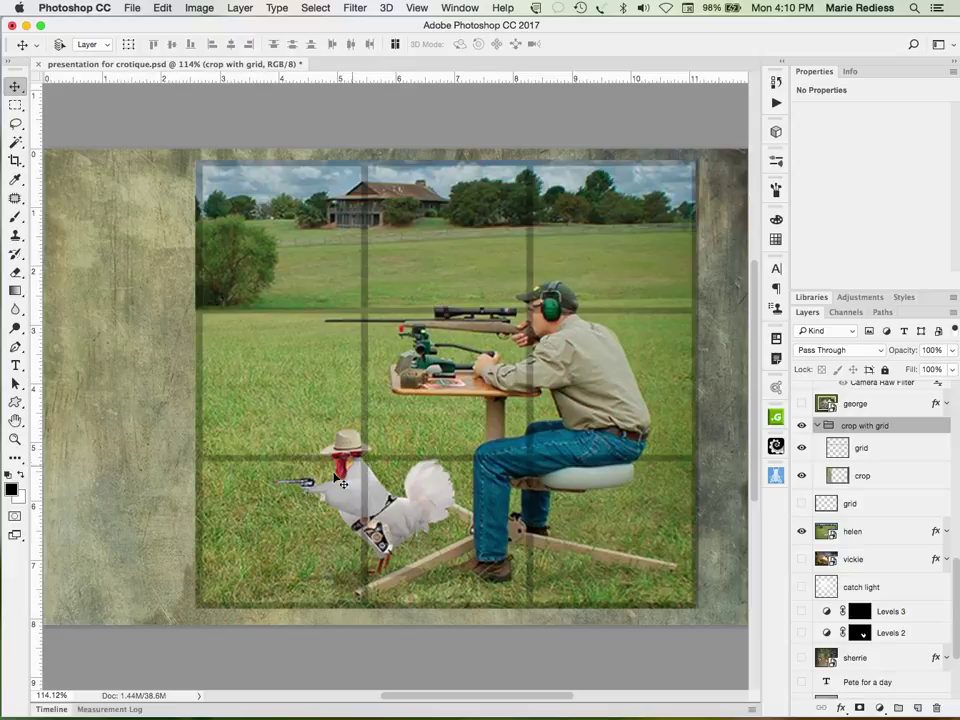
Step: Hide the grid inside the crop with grid group, compare the cropped and full shooter photo, and leave the group hidden
left_click(802, 449)
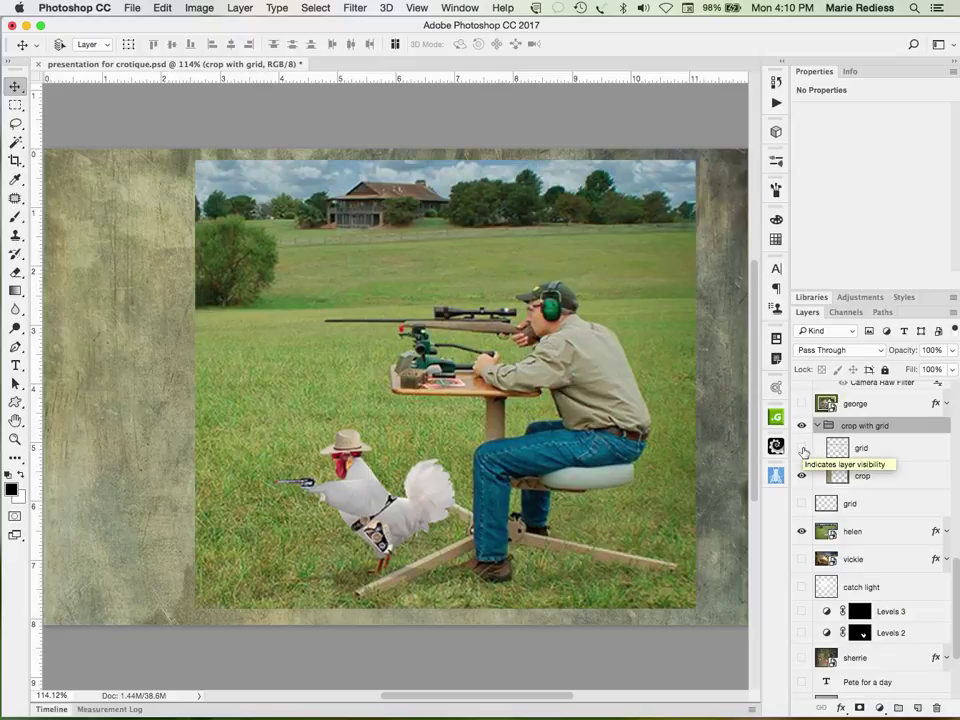
left_click(802, 449)
left_click(802, 449)
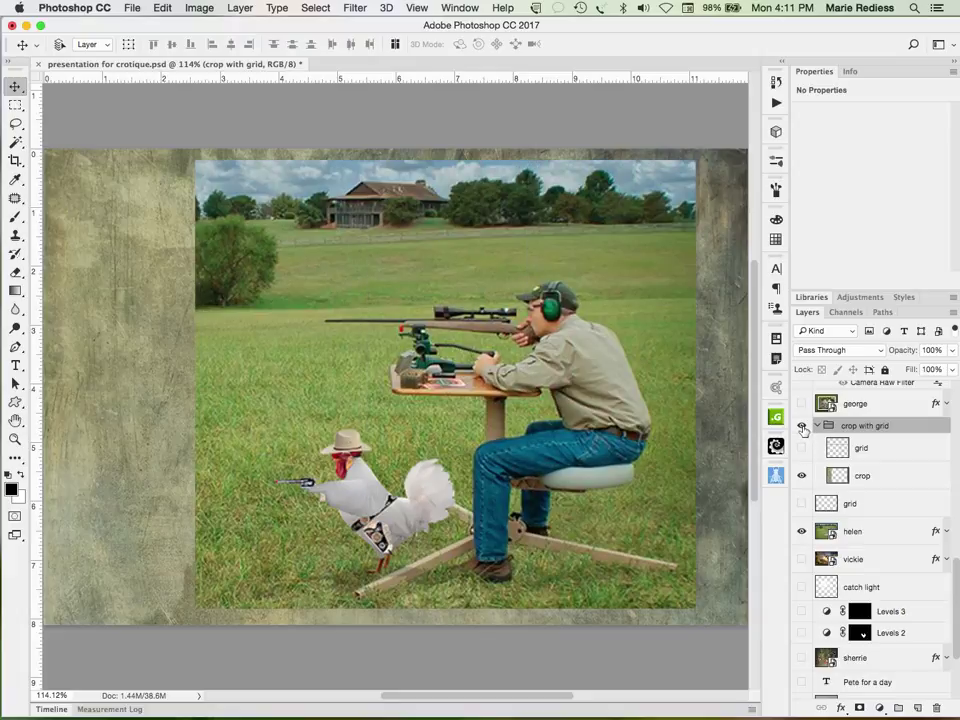
left_click(802, 427)
left_click(802, 427)
left_click(802, 427)
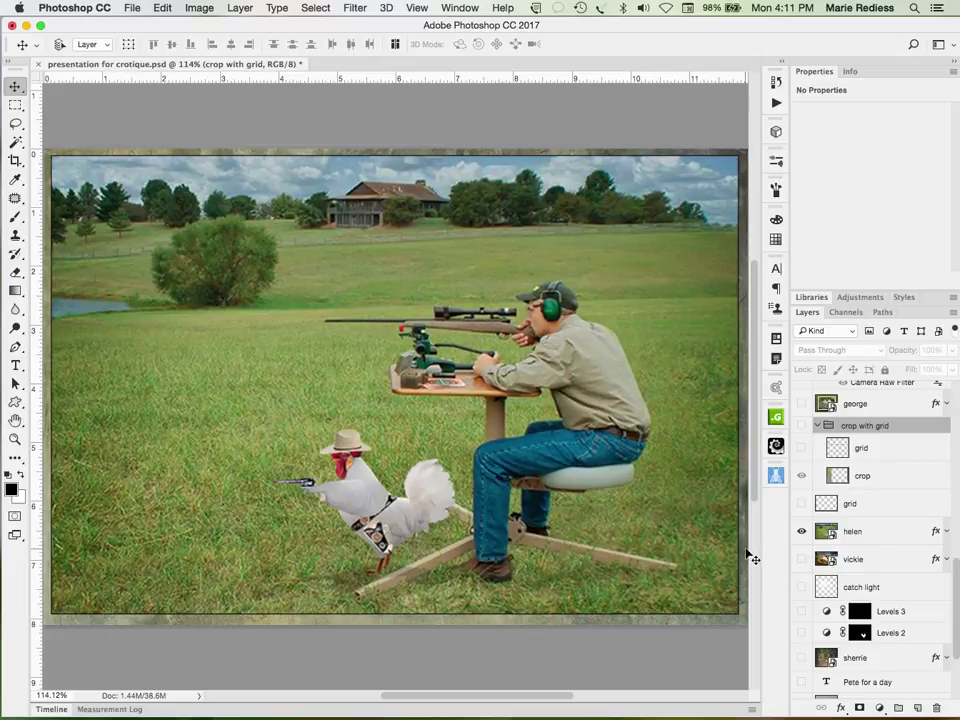
left_click(801, 476)
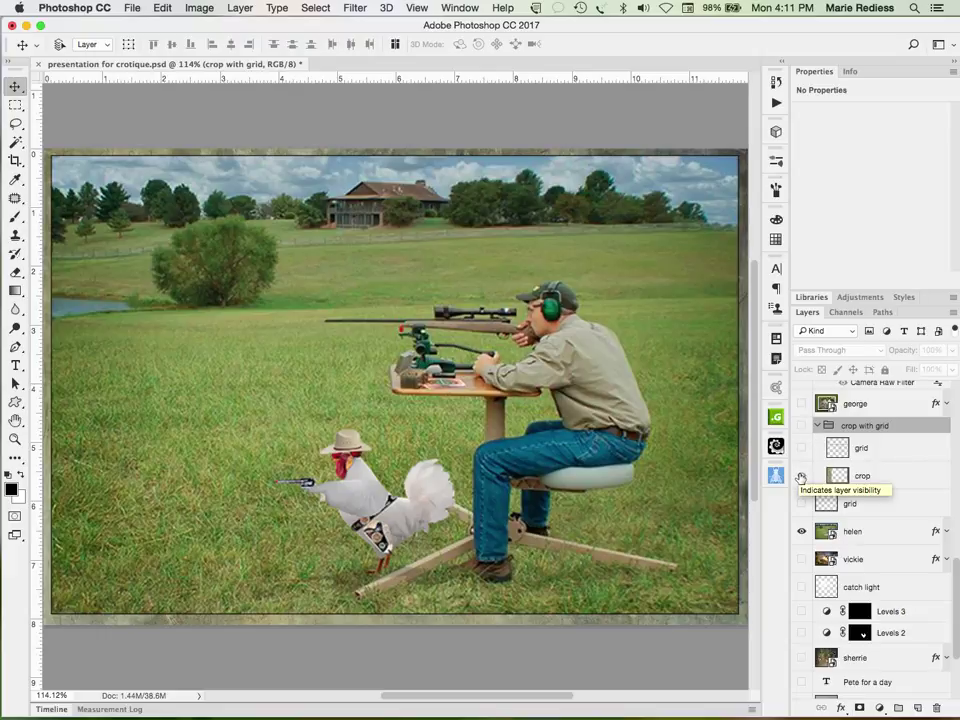
left_click(801, 476)
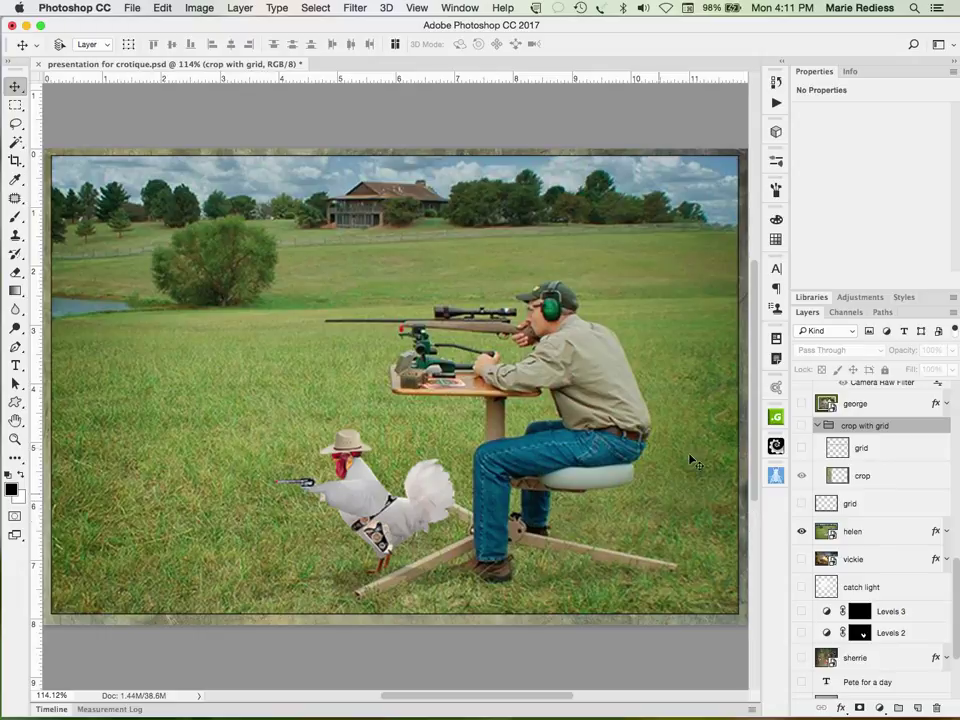
Step: Try a Camera Raw post-crop vignette on the shooter photo layer with an amount of -14
left_click(917, 532)
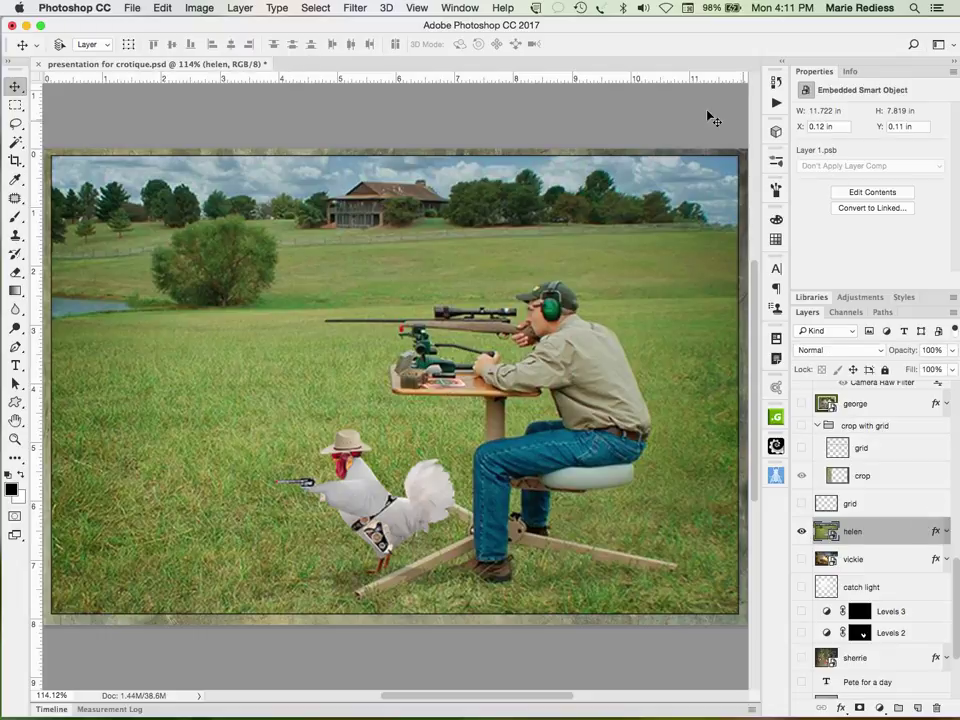
left_click(353, 9)
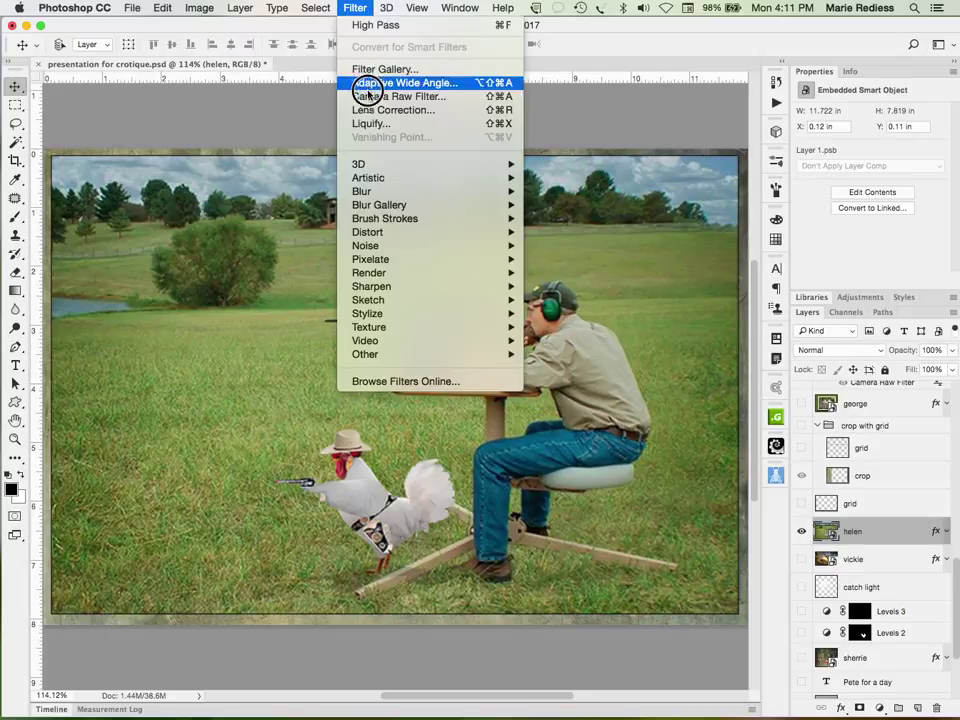
left_click(398, 96)
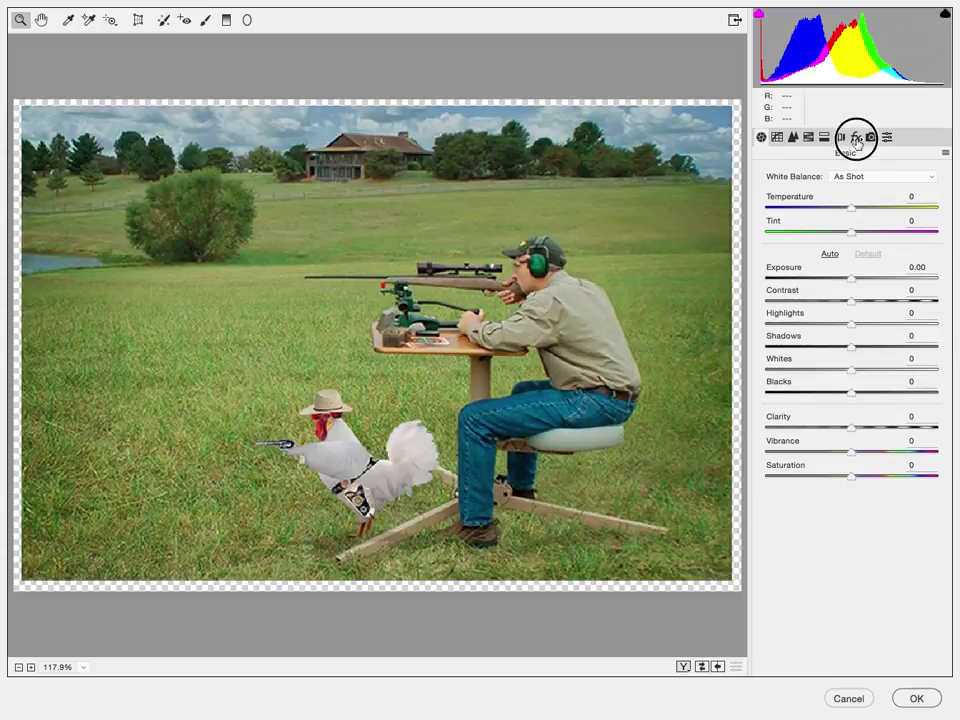
left_click(856, 140)
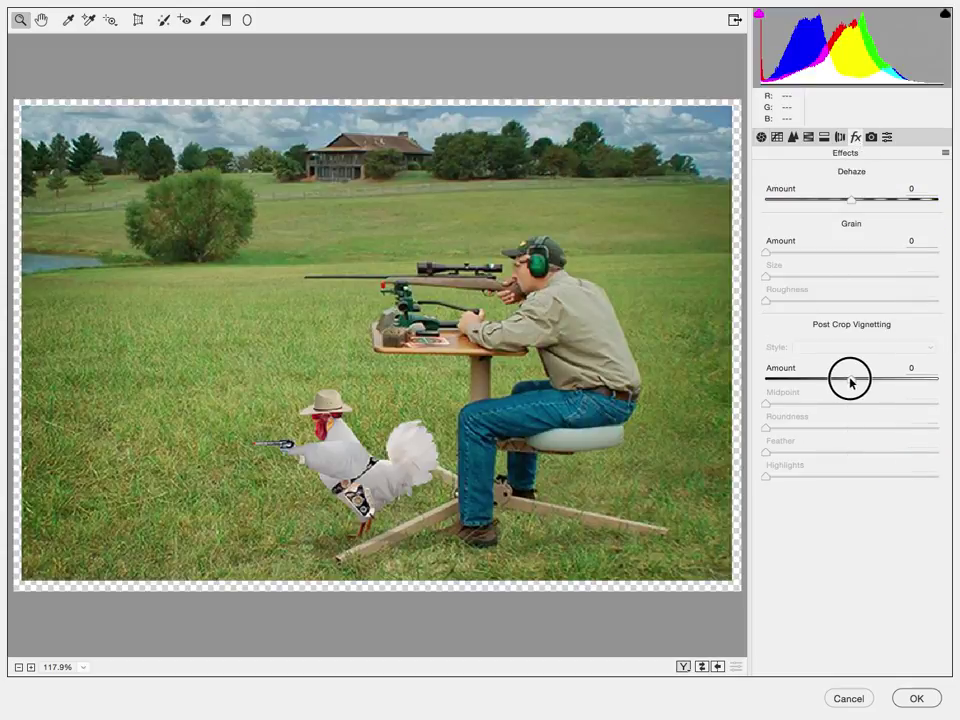
left_click_drag(850, 380, 836, 381)
left_click_drag(880, 347, 843, 384)
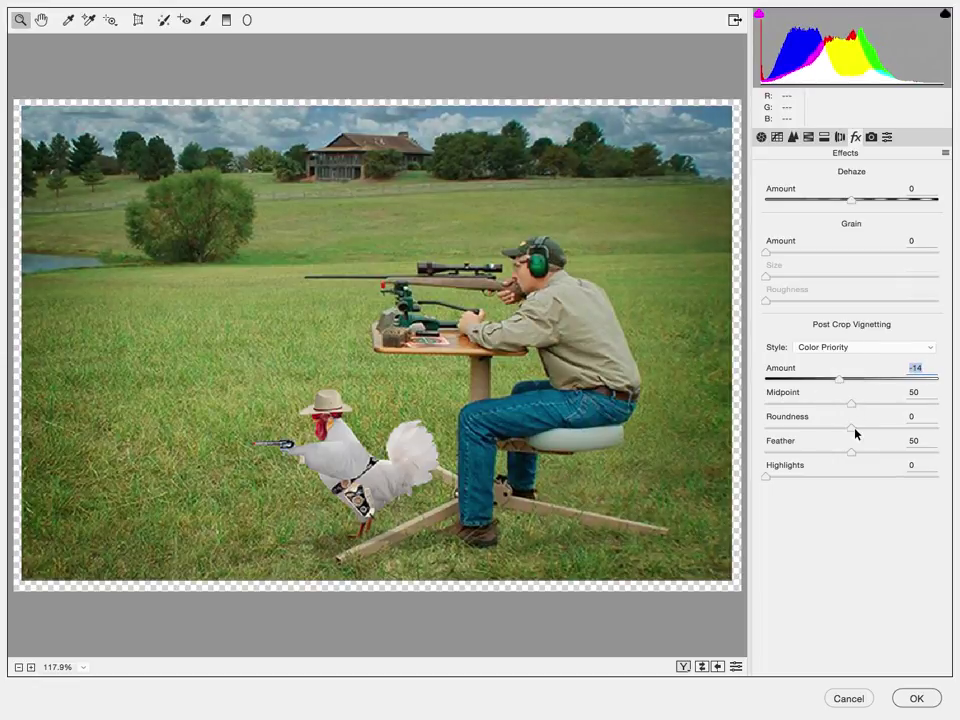
Step: Set the vignette's feather to 60 and roundness to +21, readjust its amount, and apply the filter
left_click_drag(853, 454, 866, 433)
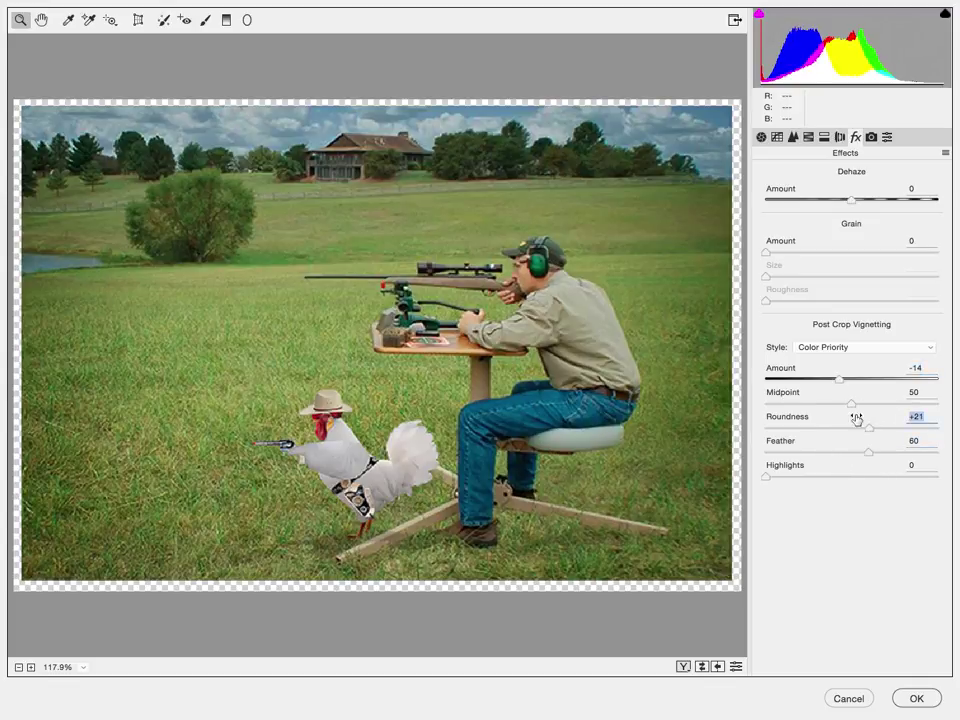
left_click_drag(838, 383, 849, 381)
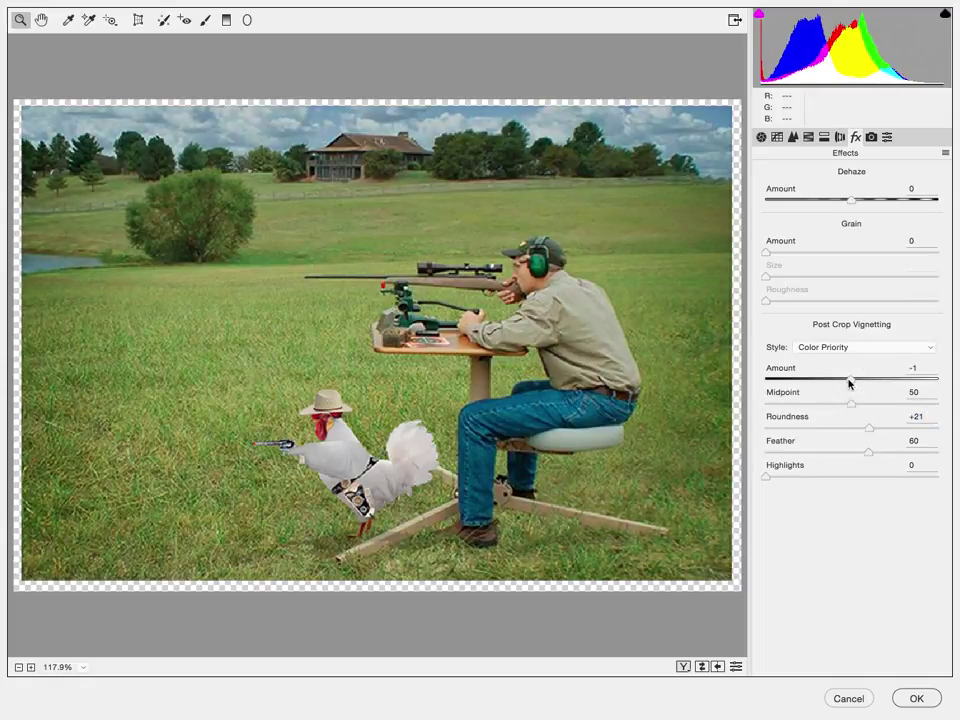
left_click(916, 696)
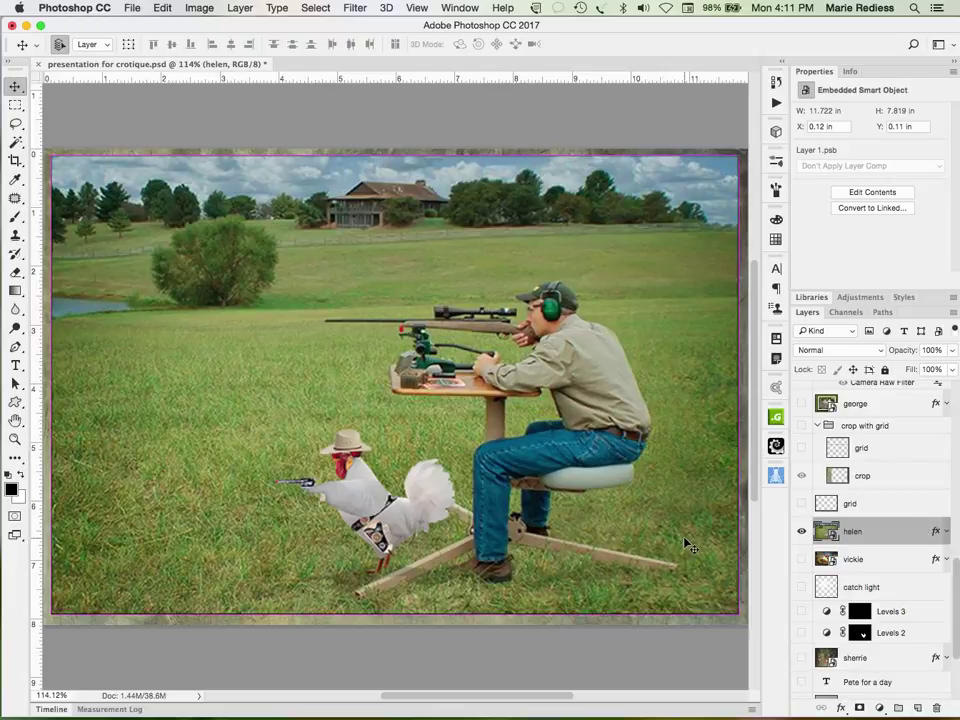
Step: Undo and redo the Camera Raw vignette to compare the shooter photo with and without it, leaving it undone
key("super+z")
key("super+z")
key("super+z")
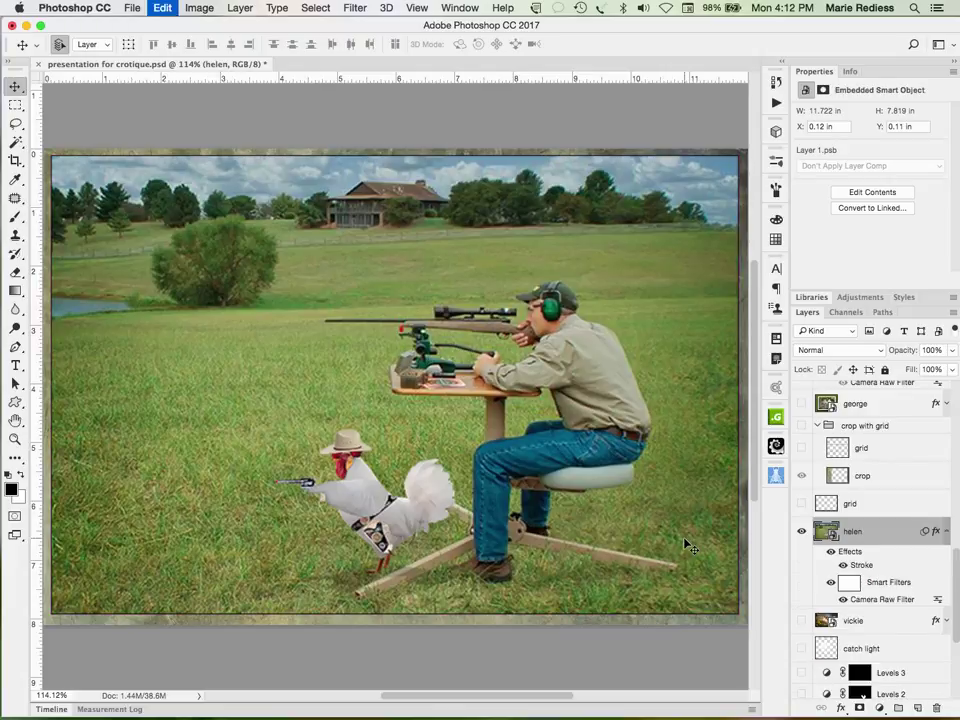
key("super+z")
key("super+z")
key("super+z")
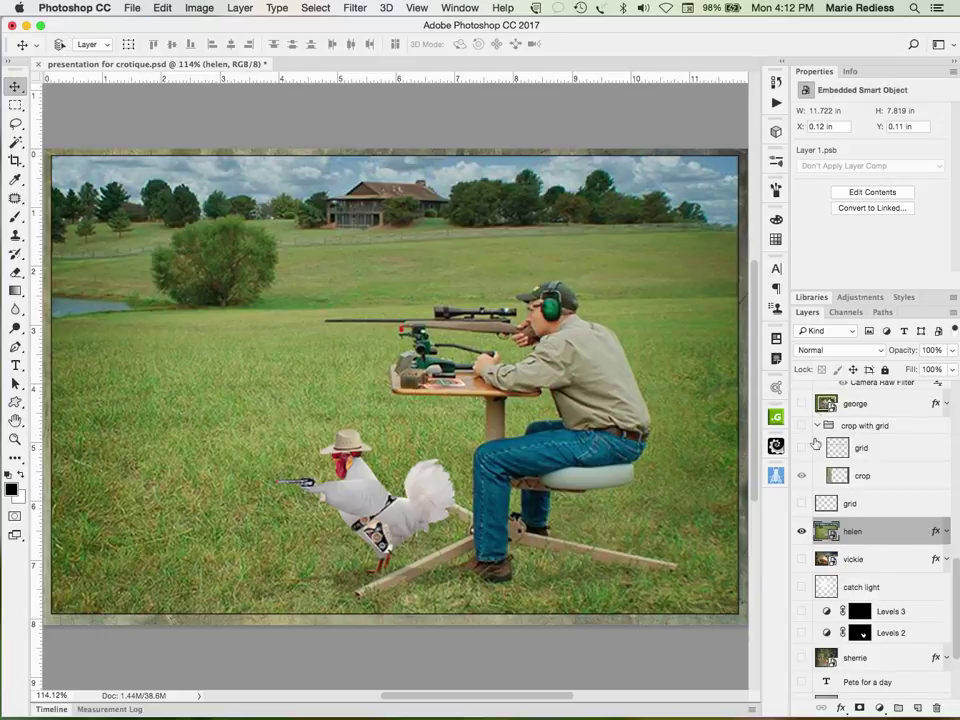
Step: Hide the shooter photo layer, then show and select the original green-framed white rooster layer
left_click(801, 531)
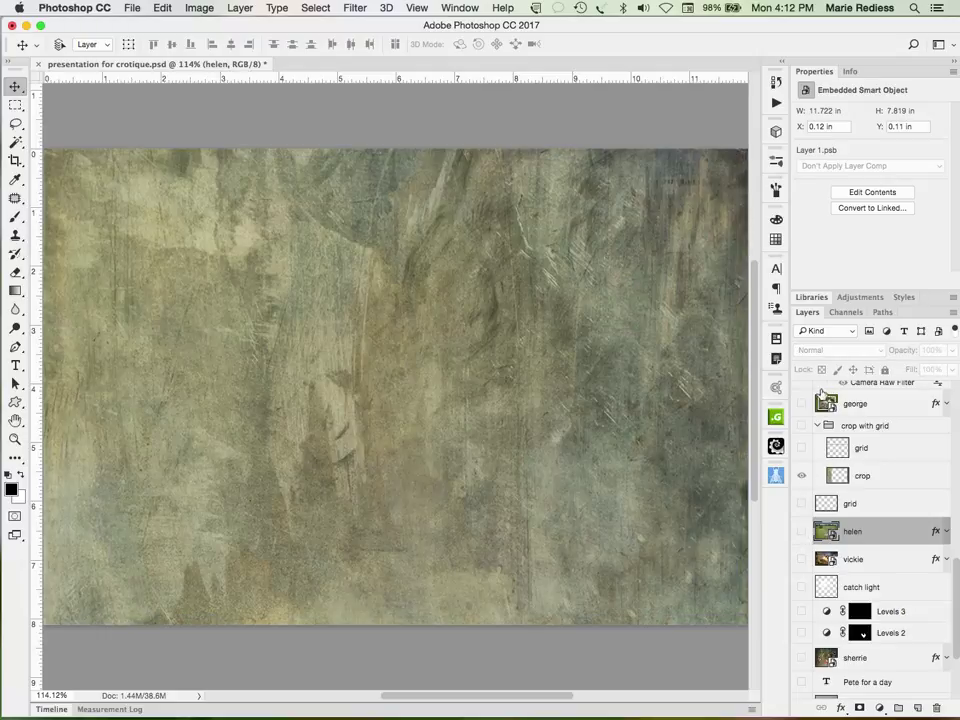
left_click(801, 403)
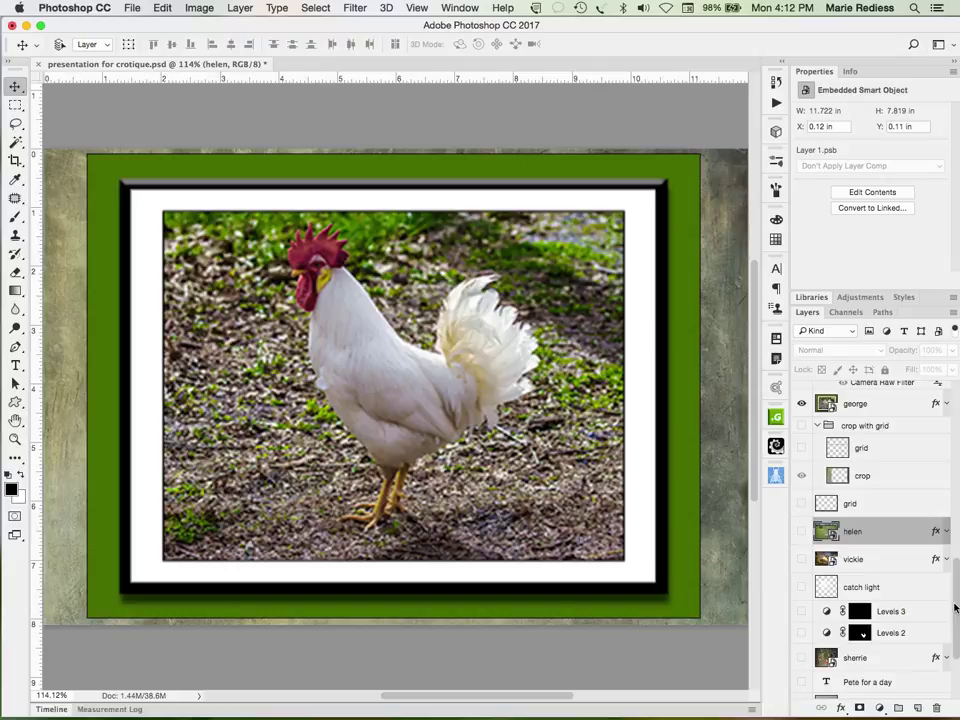
left_click_drag(954, 607, 951, 580)
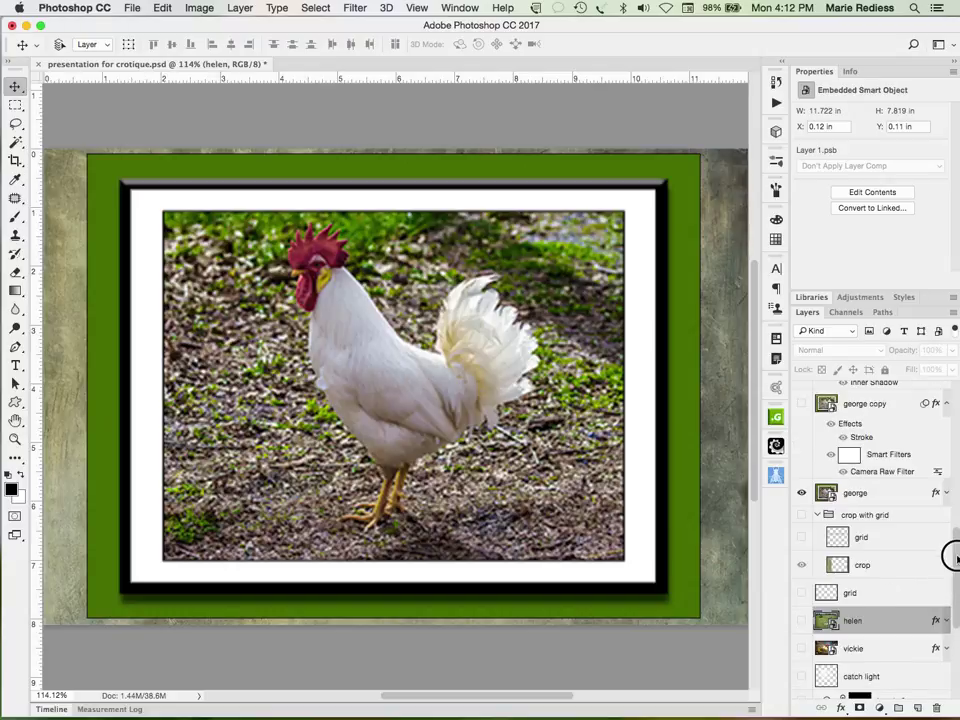
left_click_drag(951, 553, 952, 521)
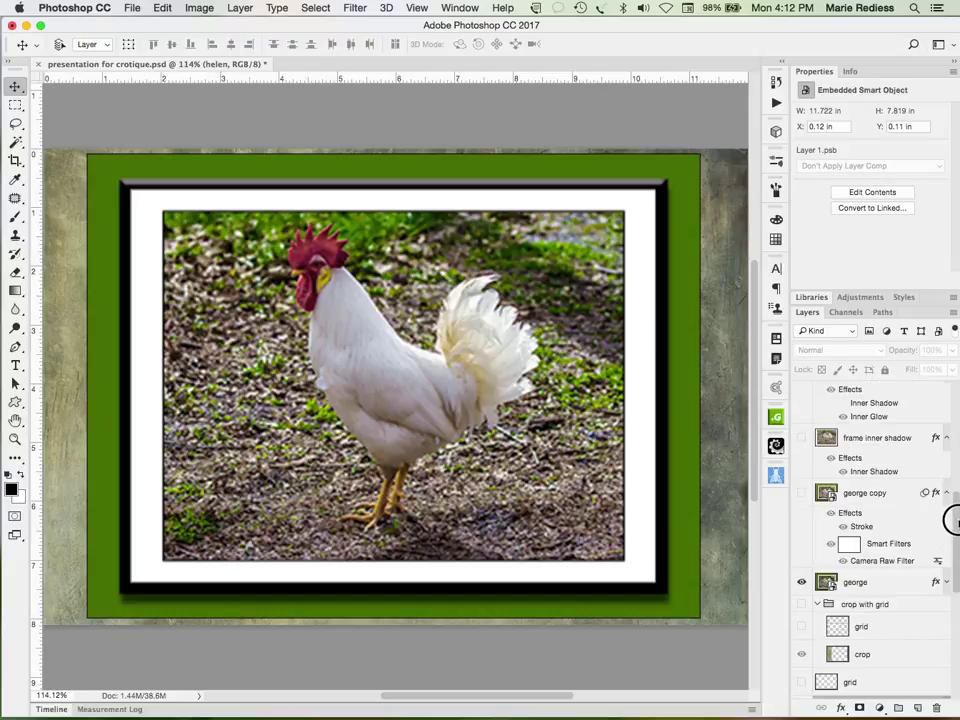
left_click(926, 583)
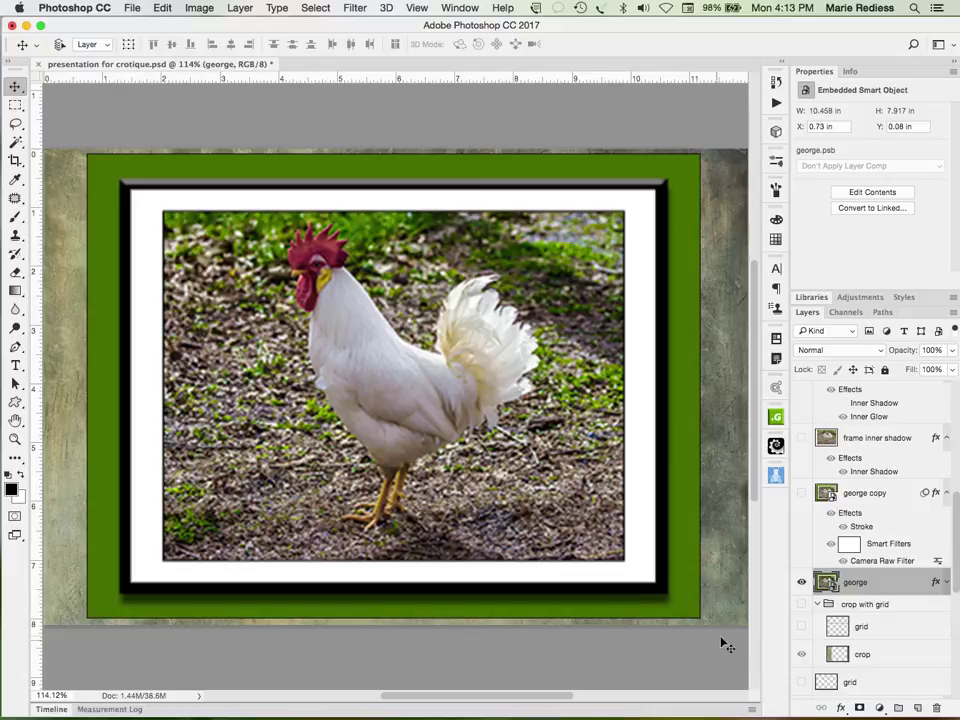
Step: Show the copy of the framed rooster layer and review its Camera Raw Filter's basic exposure, highlights and shadows settings
left_click(803, 494)
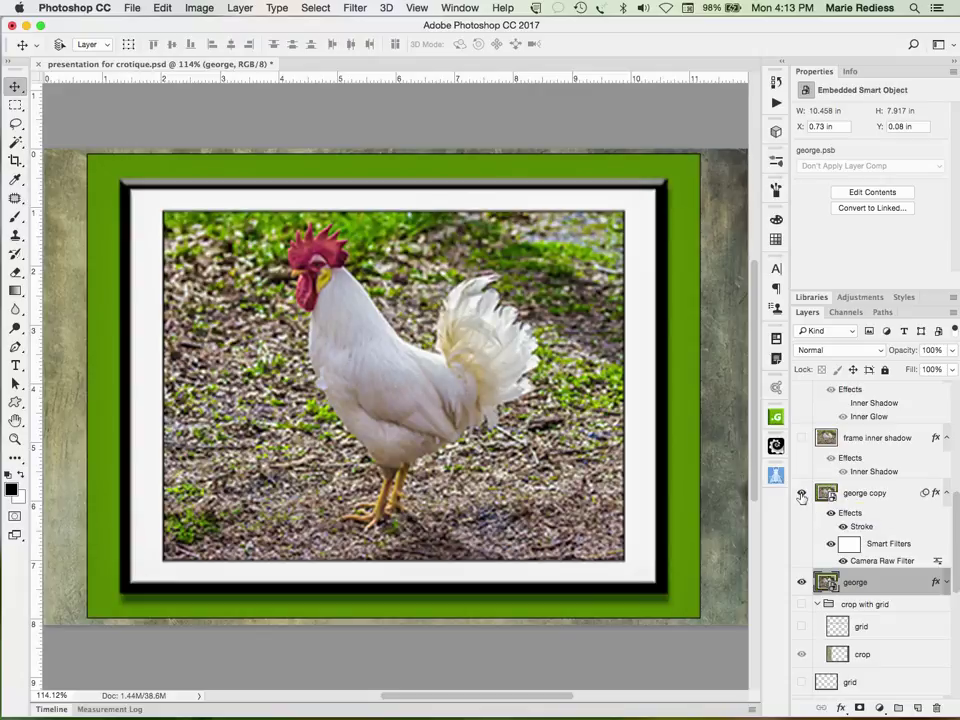
left_click(877, 563)
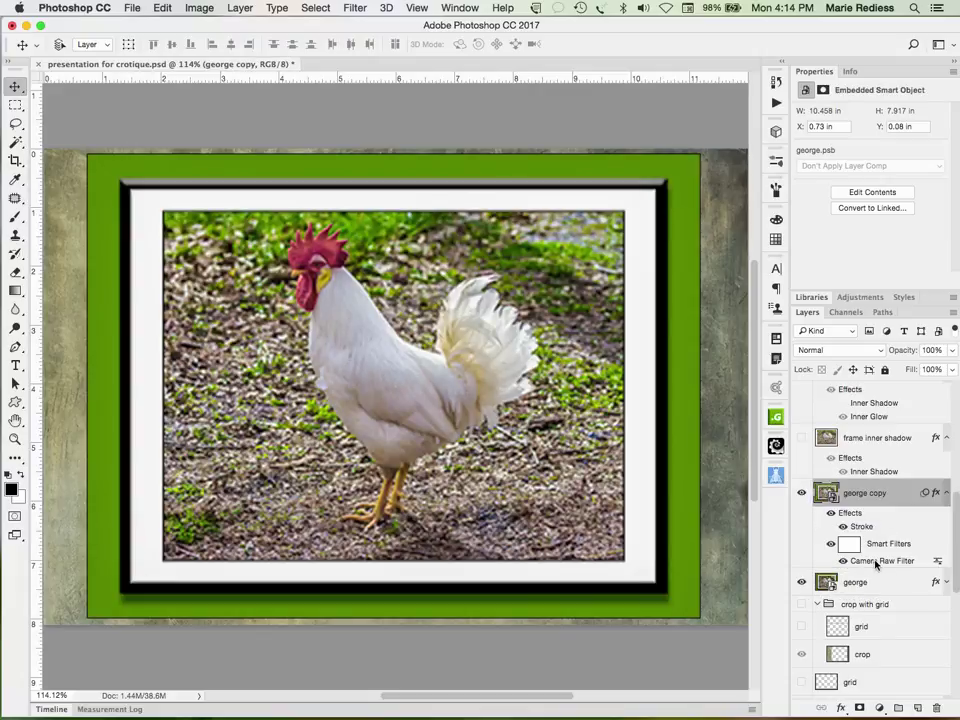
double_click(877, 563)
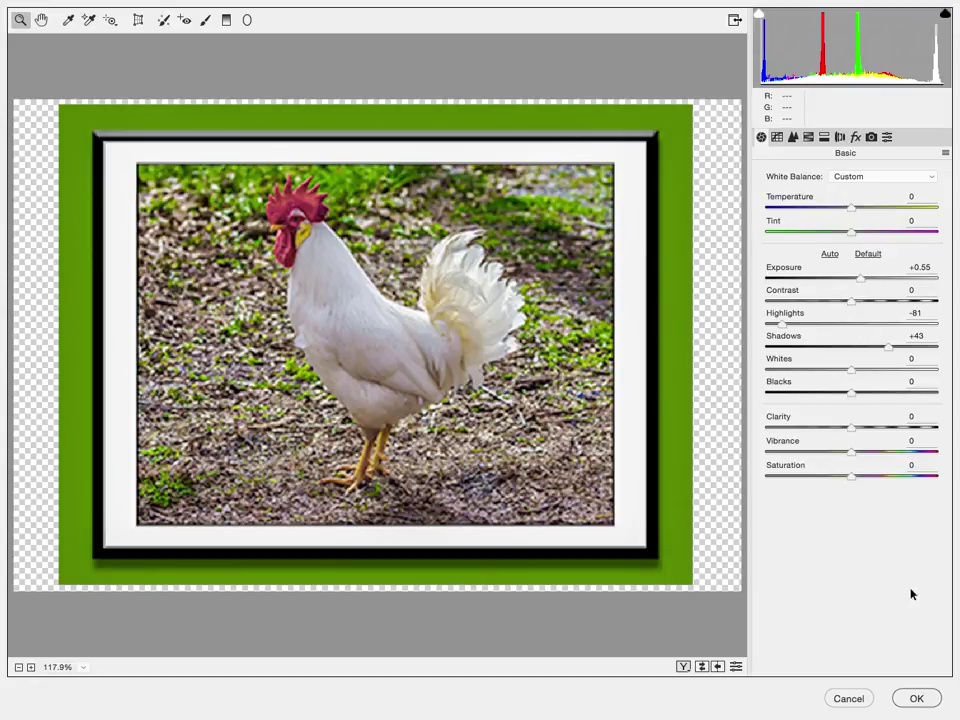
left_click(913, 697)
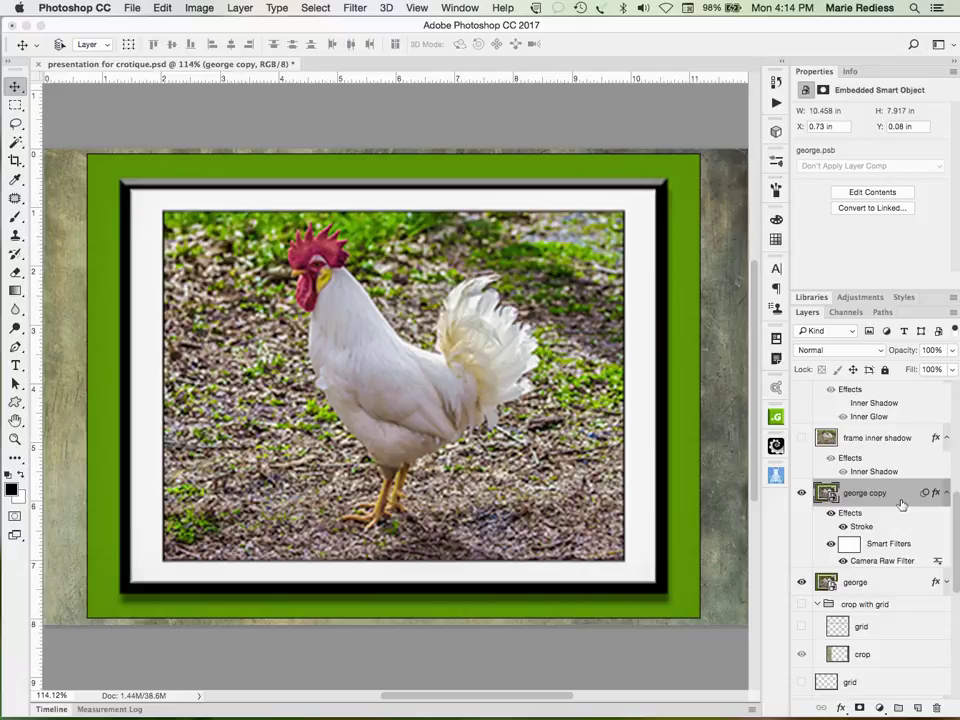
Step: Compare the framed rooster with and without its Camera Raw-adjusted copy, leaving the copy shown
left_click(801, 493)
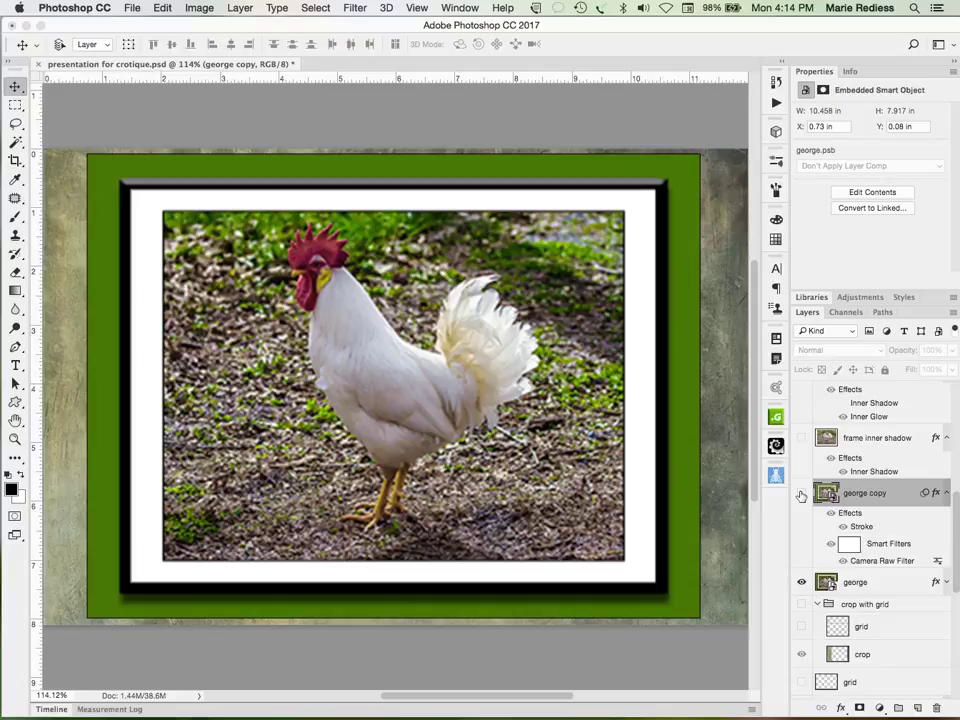
left_click(801, 493)
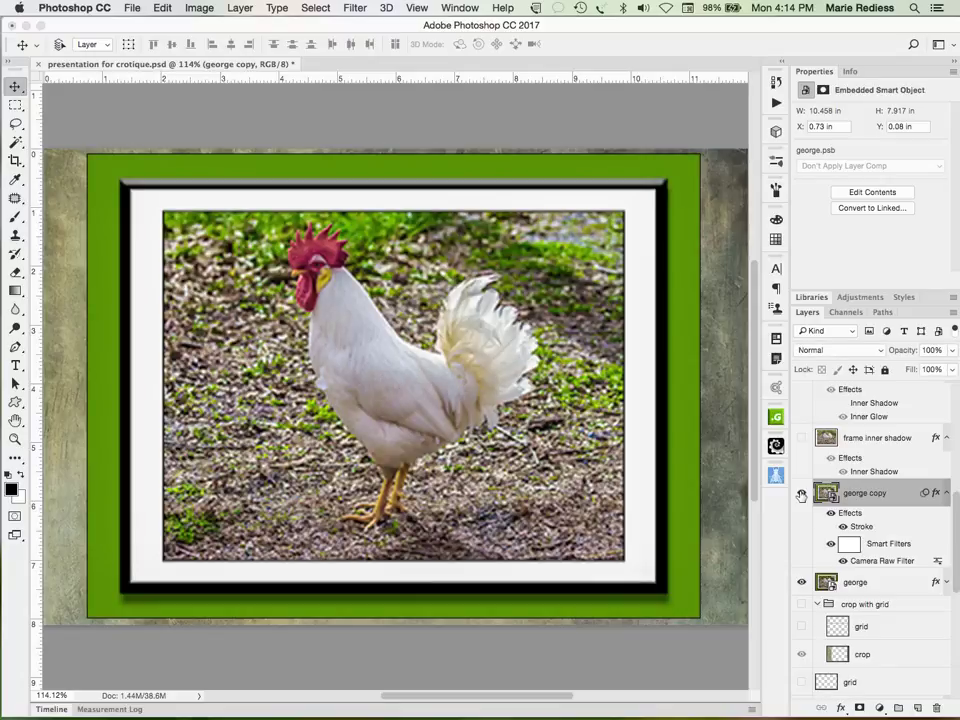
left_click(801, 494)
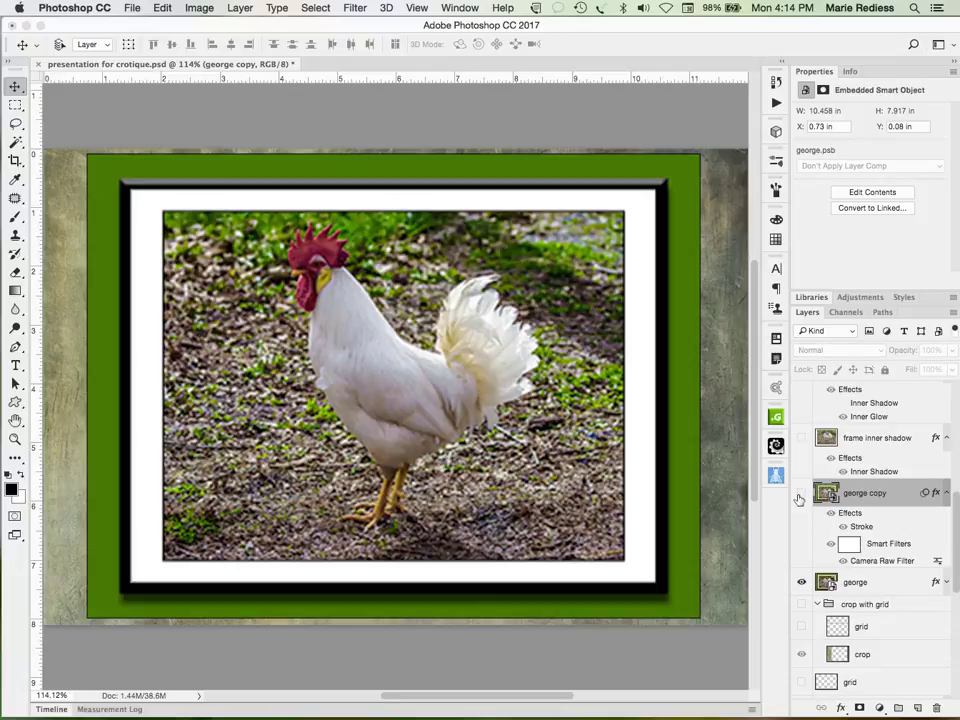
left_click(800, 496)
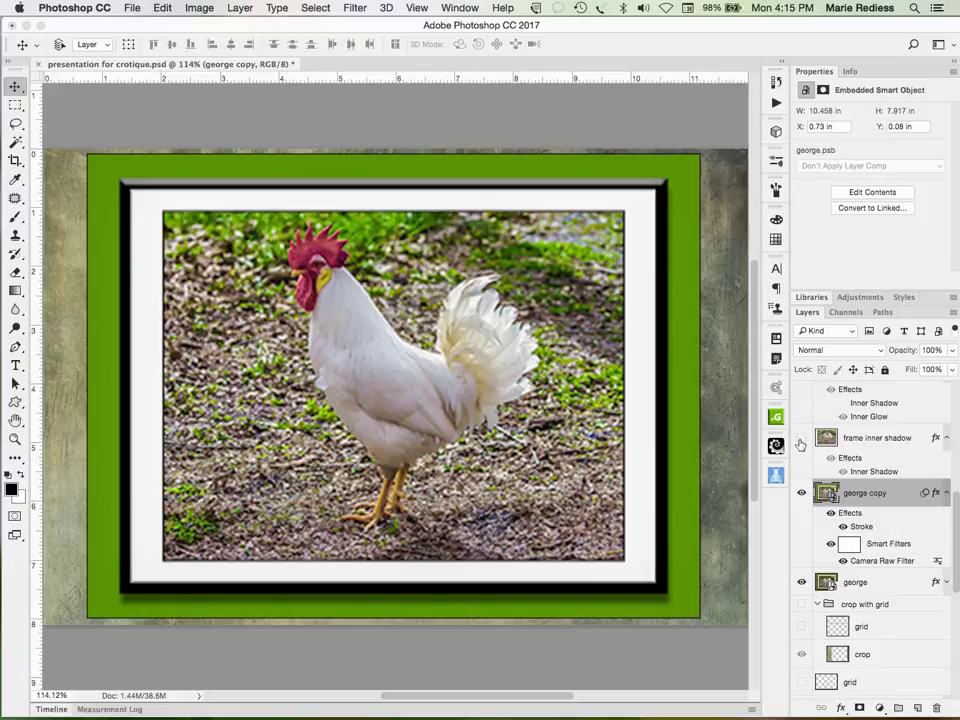
Step: Show the frame inner shadow layer and toggle it to compare the frame's edges, leaving it on
left_click(801, 437)
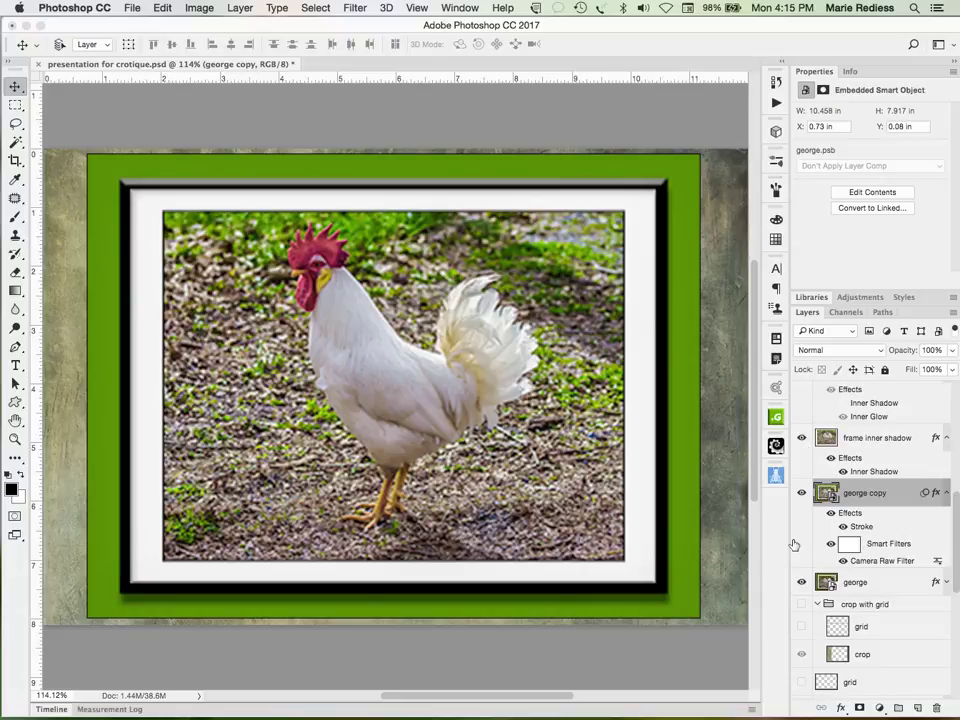
left_click(801, 491)
left_click(802, 439)
left_click(802, 439)
Step: Make more room for the layer list, then show the matt inner shadow layer and compare the photo's edges with and without it
left_click_drag(955, 508, 955, 468)
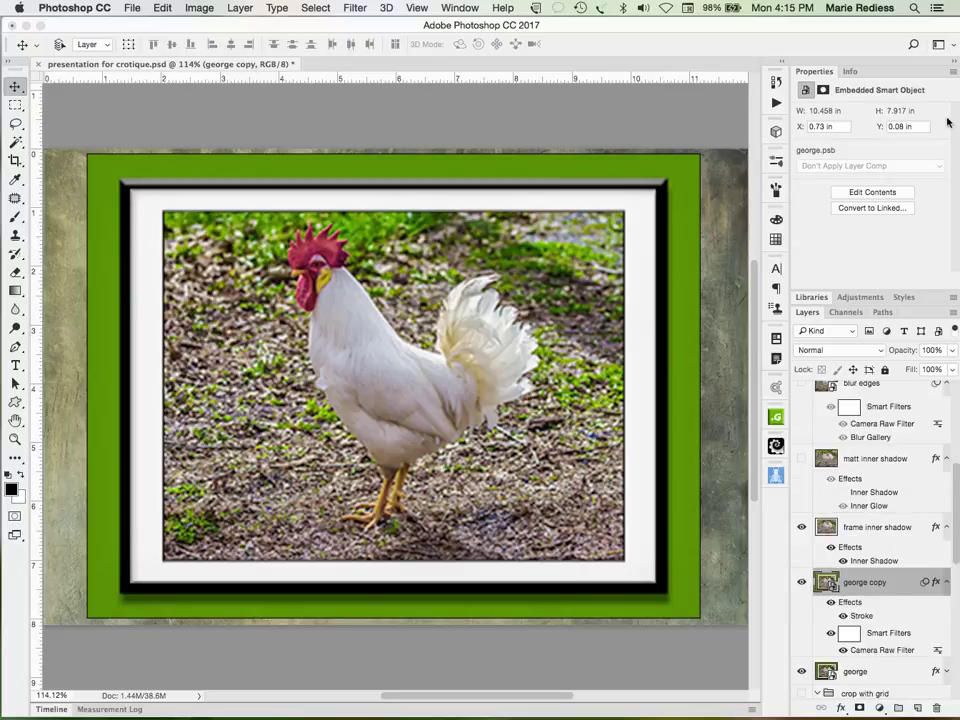
double_click(898, 71)
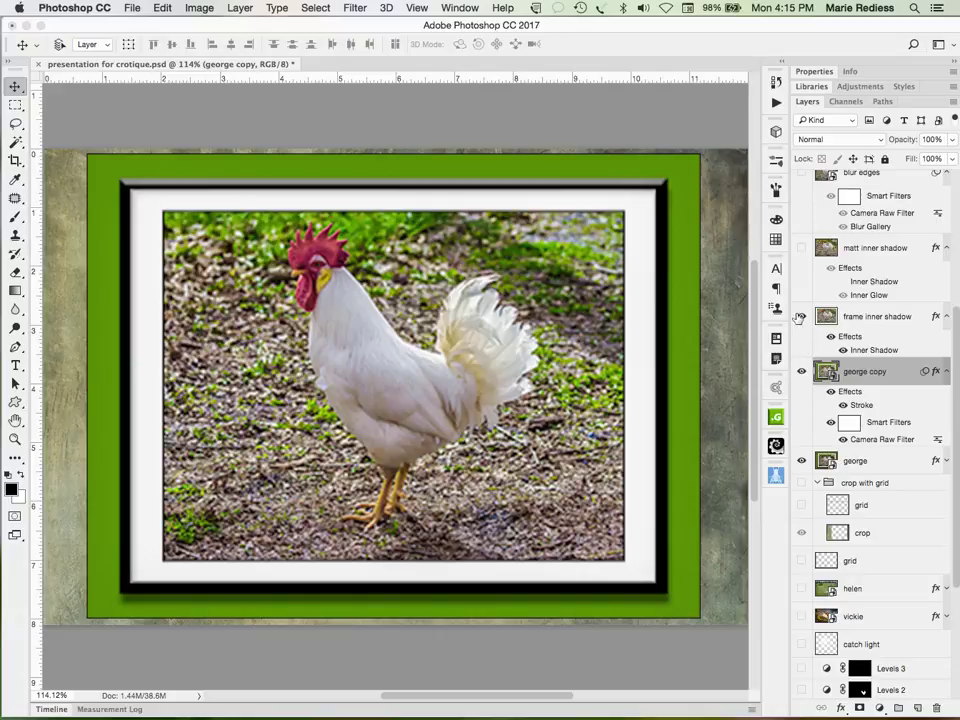
left_click(801, 249)
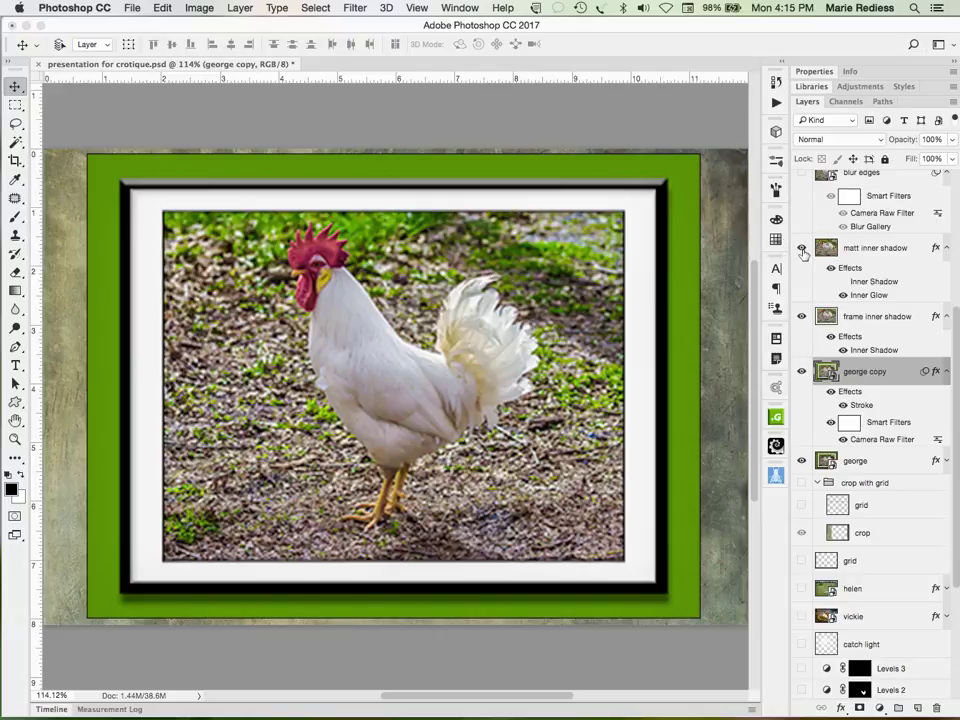
left_click(801, 250)
left_click(801, 250)
left_click(801, 250)
left_click(801, 250)
left_click(801, 250)
left_click(801, 250)
left_click(801, 250)
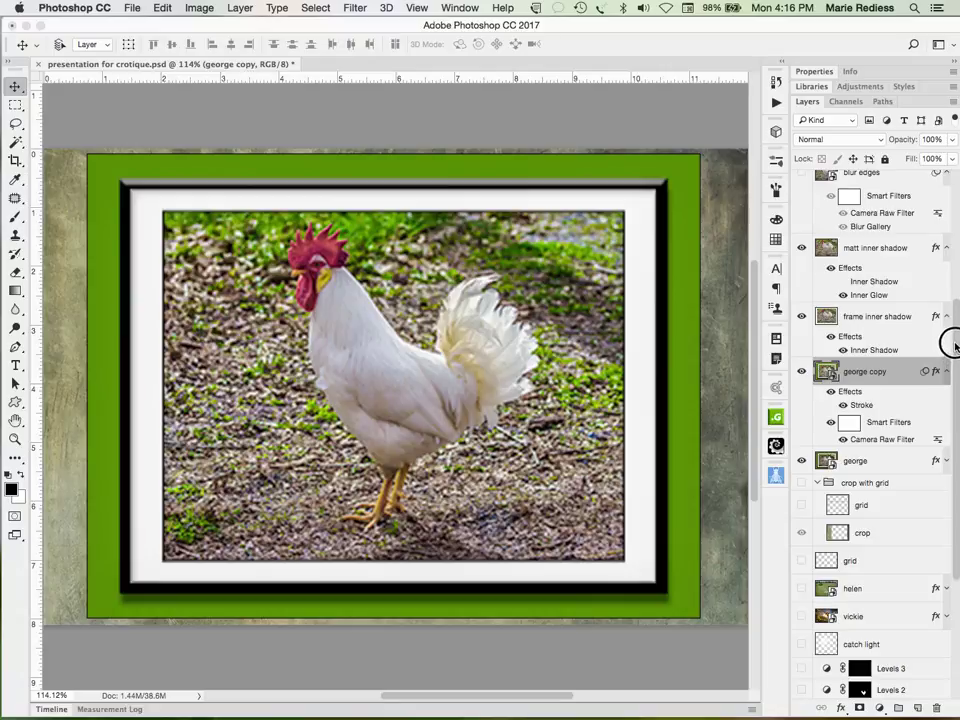
Step: Show the blur edges layer over the framed rooster photo
scroll(955, 340, "up", 3)
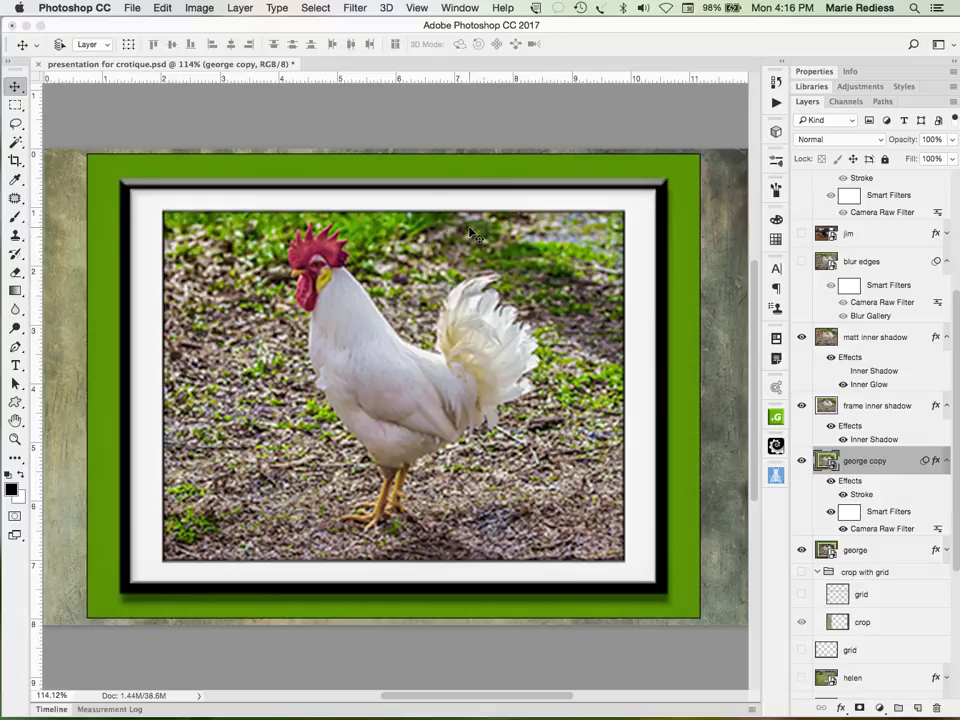
left_click(801, 261)
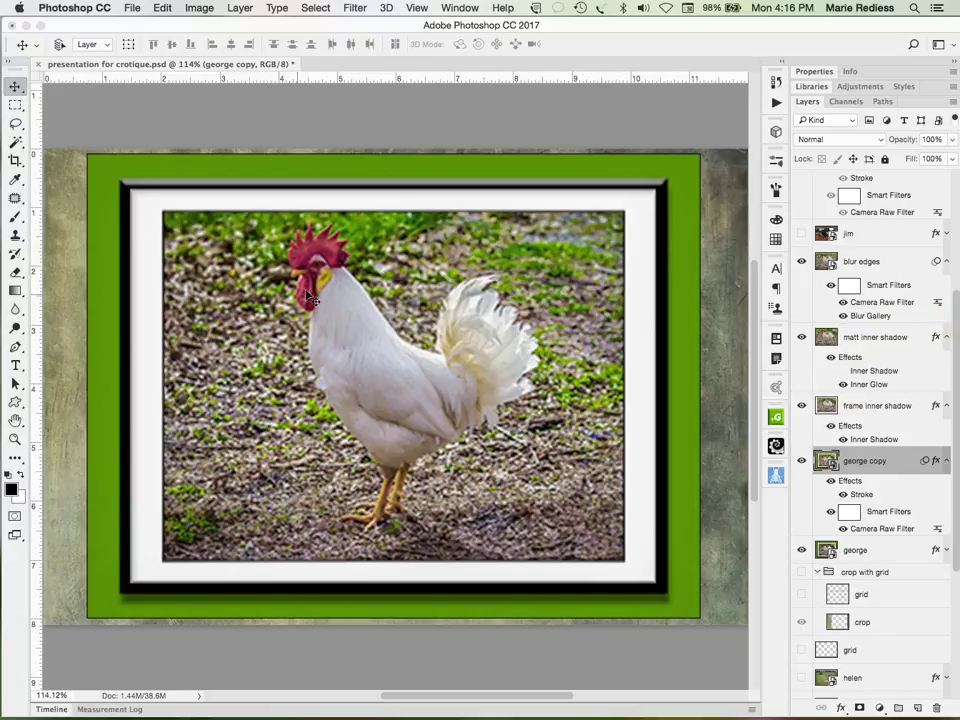
Step: Hide the framed rooster photo, its adjusted copy, both inner shadow layers and the blur edges layer, and show and select the typewriter composite
left_click(841, 302)
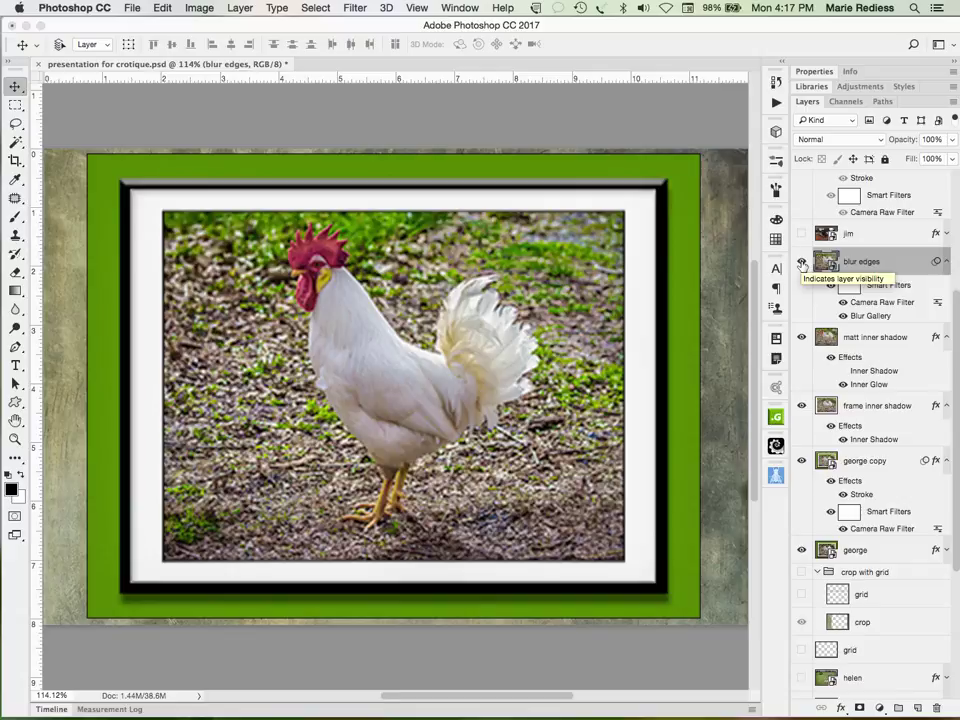
left_click_drag(801, 262, 802, 480)
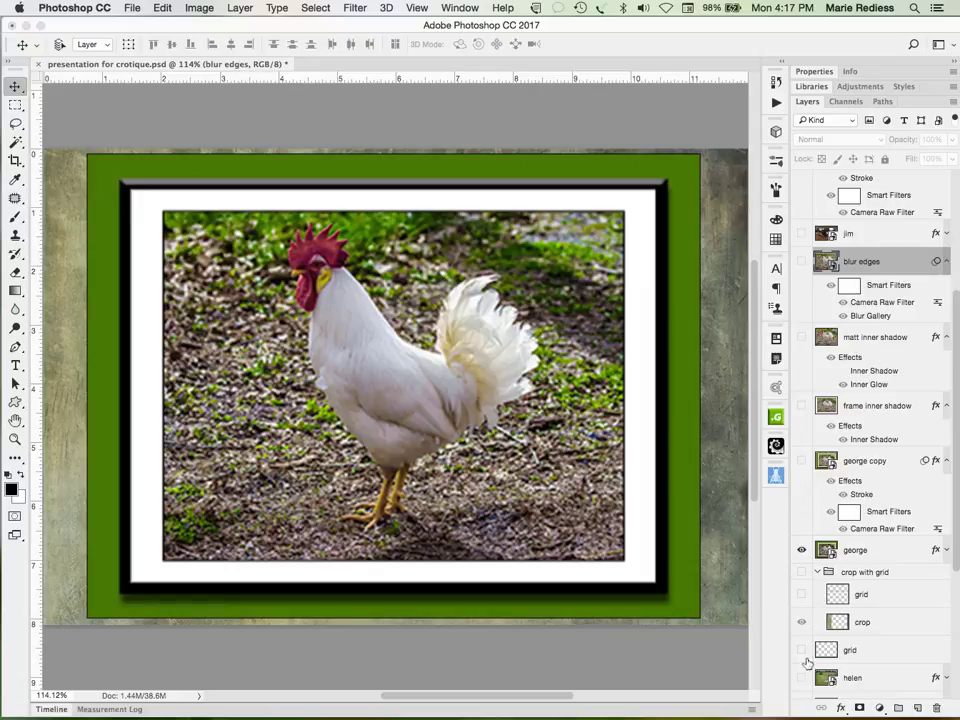
left_click(802, 550)
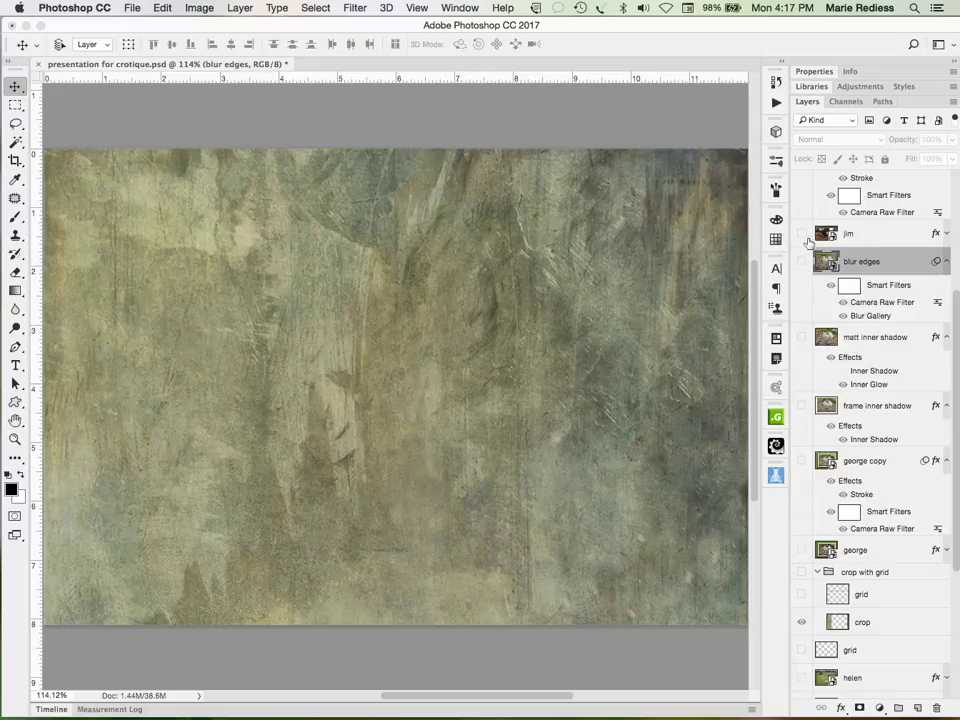
left_click(801, 233)
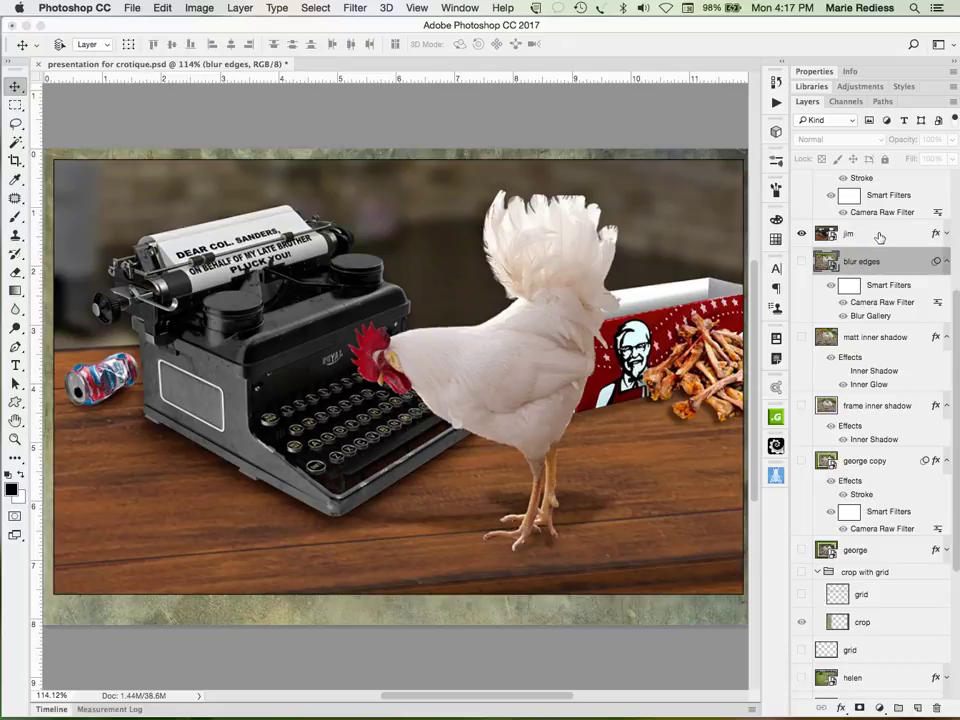
left_click(885, 233)
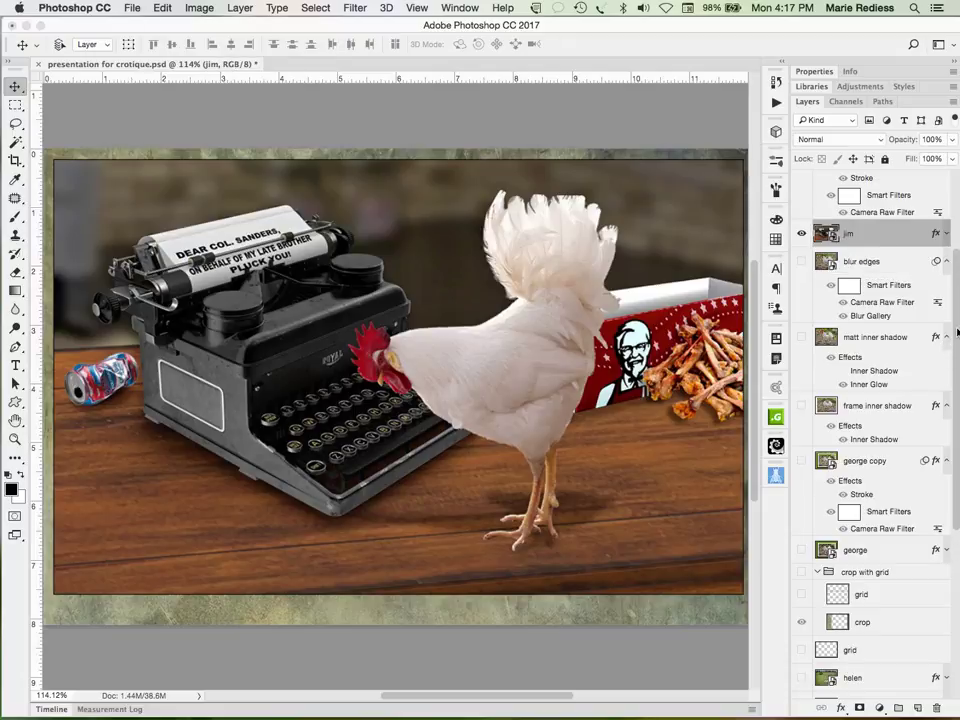
Step: Show the adjusted copy of the typewriter composite and compare it with and without its Camera Raw Filter, leaving the filter on
left_click_drag(957, 332, 955, 289)
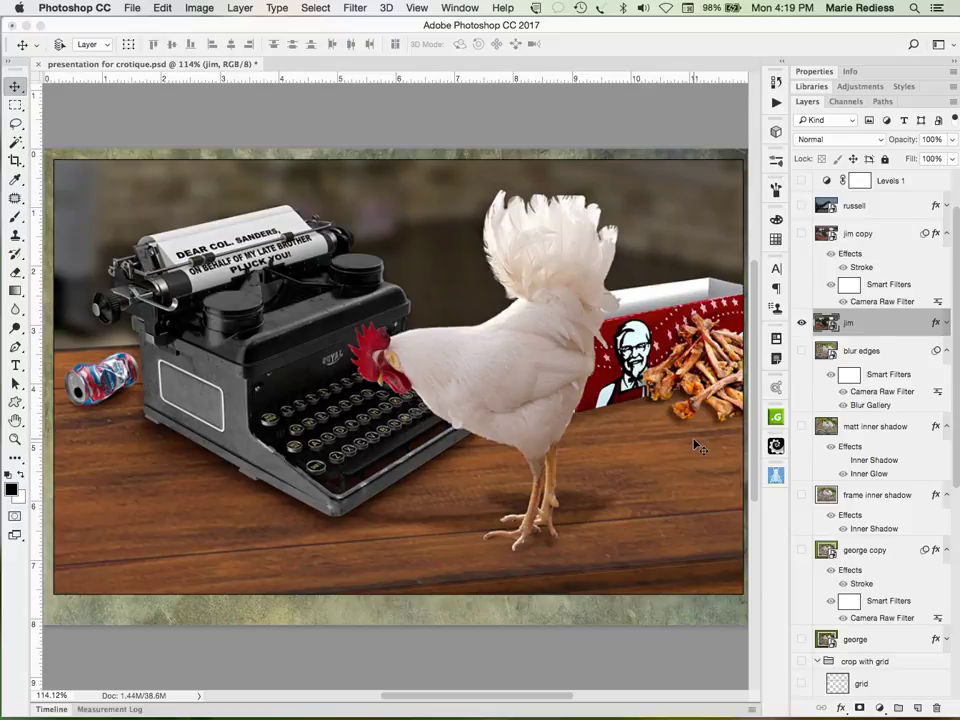
left_click(801, 234)
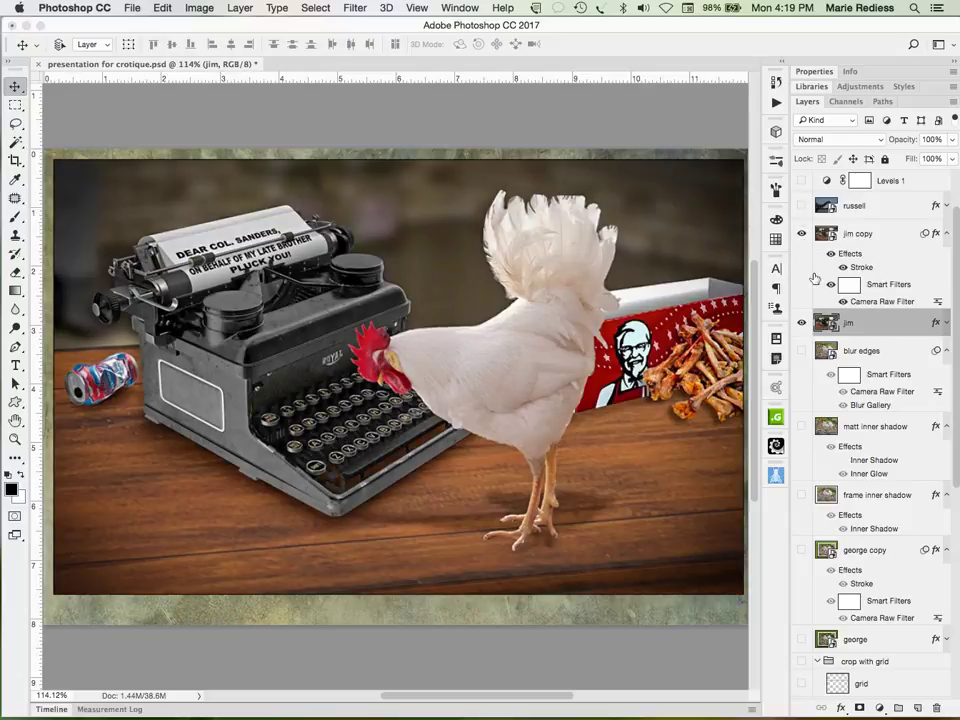
left_click(842, 302)
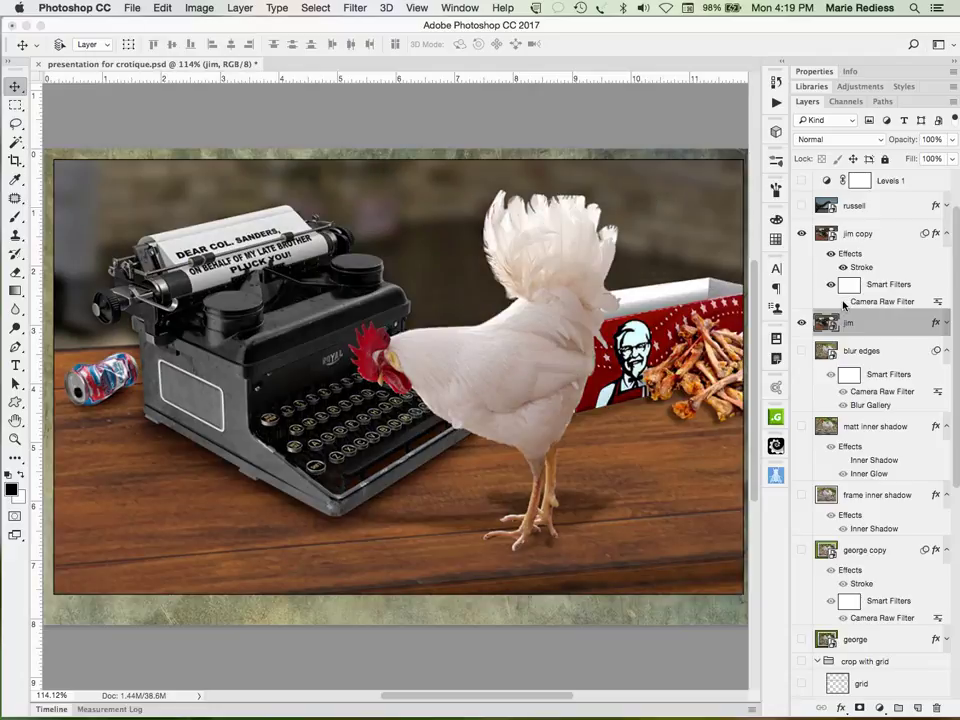
left_click(843, 304)
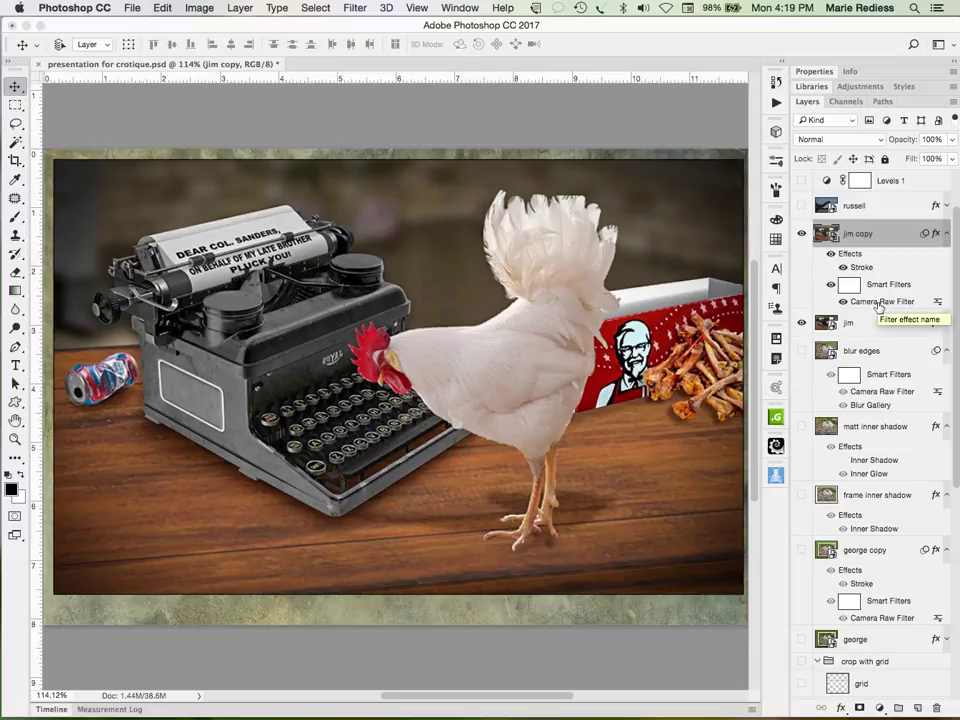
Step: Review the typewriter copy's Camera Raw basic and vignetting settings, and compare the composite with and without the copy
double_click(878, 305)
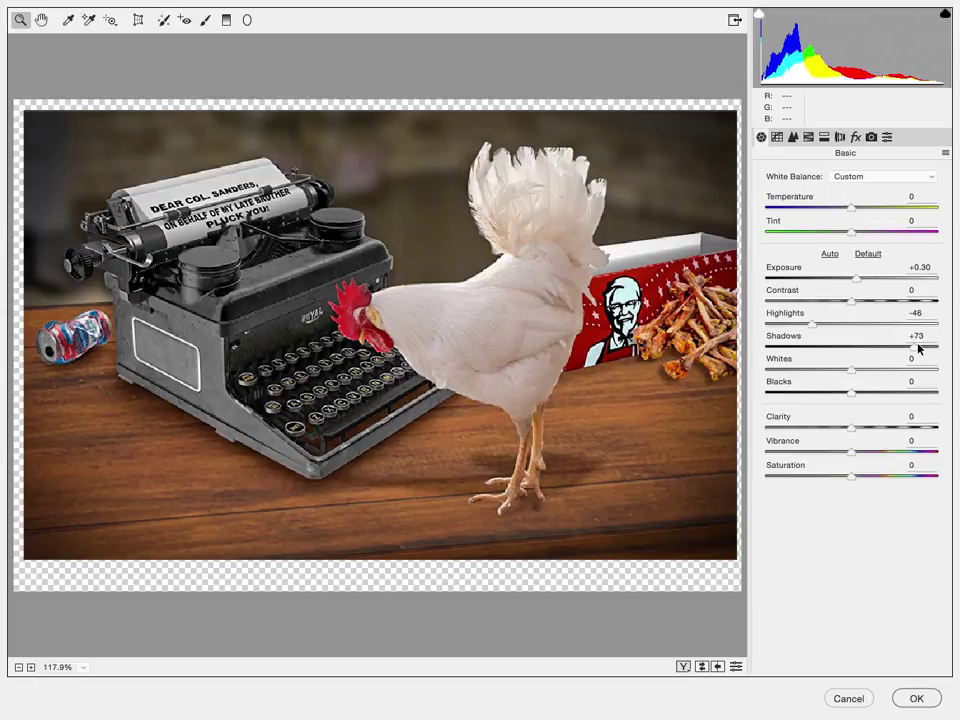
left_click(856, 137)
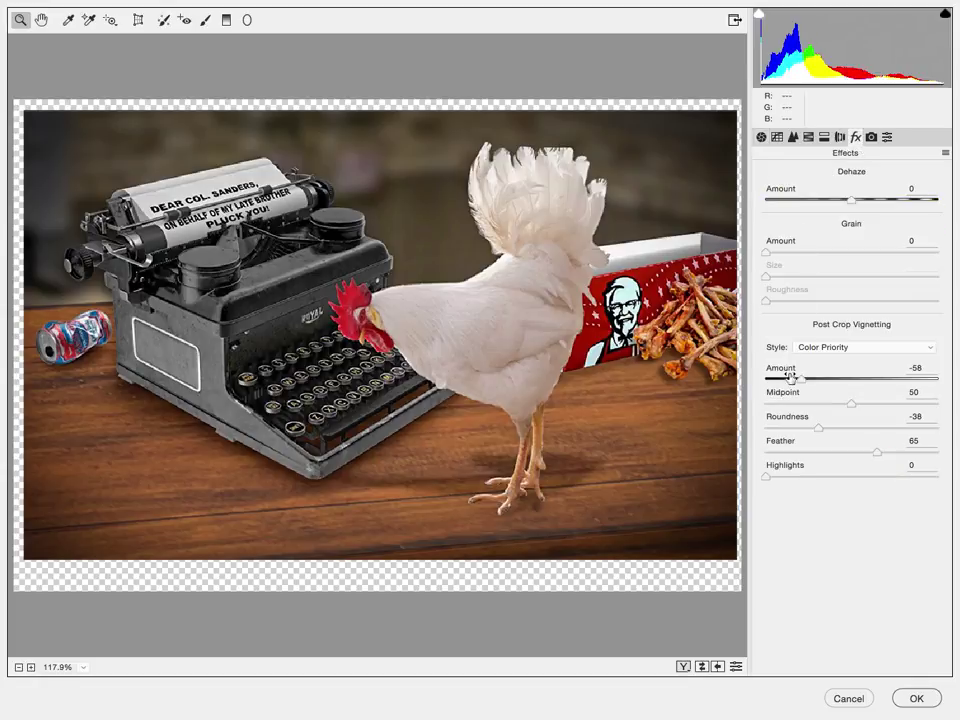
left_click(762, 137)
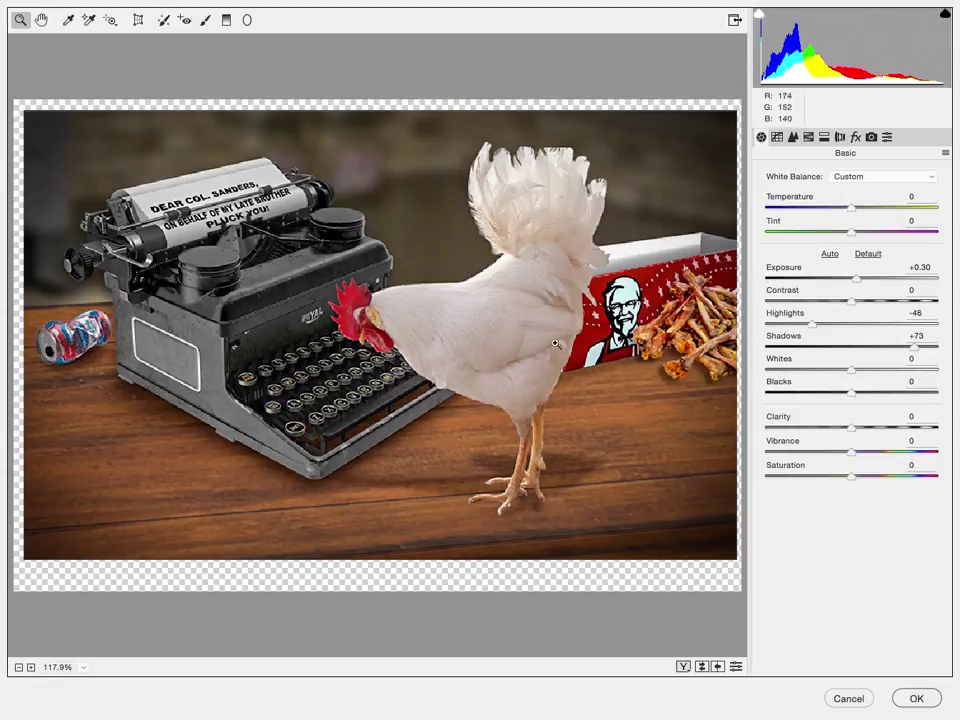
left_click(915, 699)
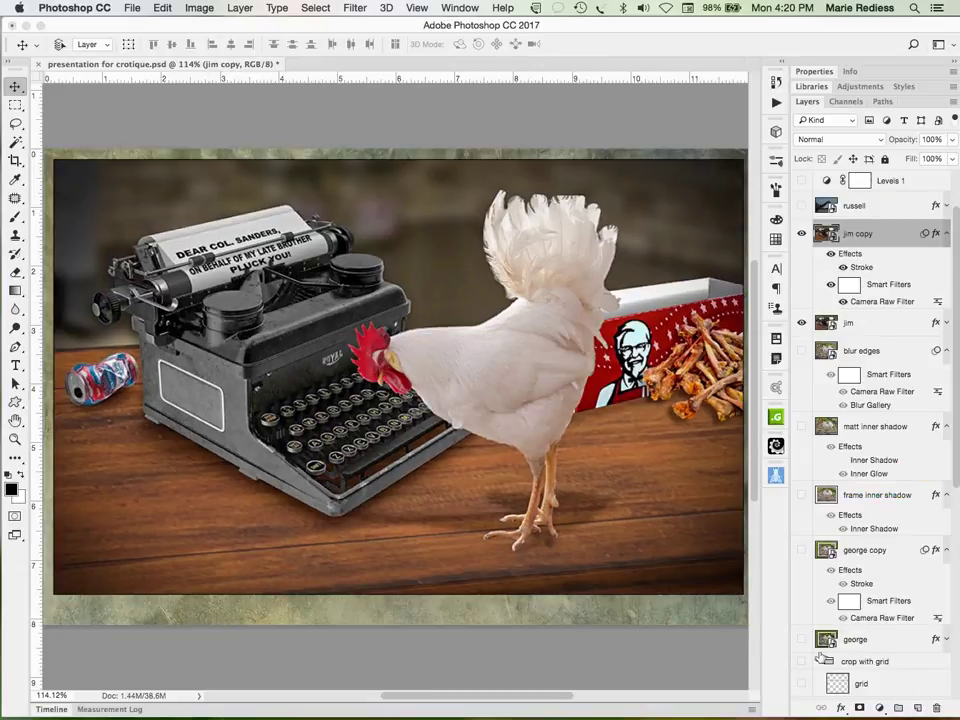
left_click(800, 233)
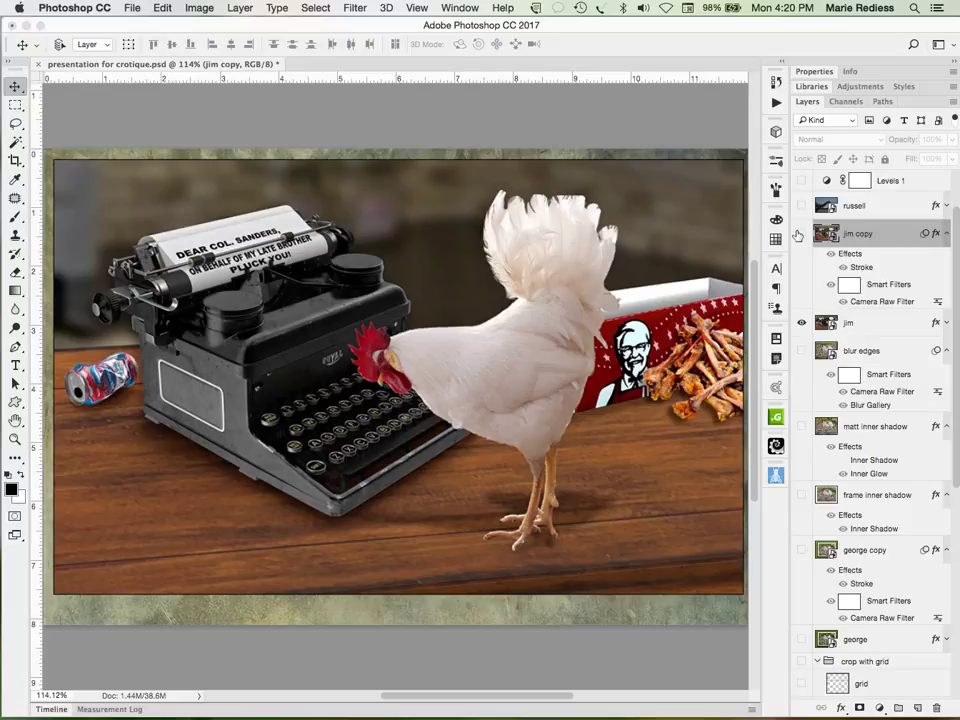
left_click(801, 233)
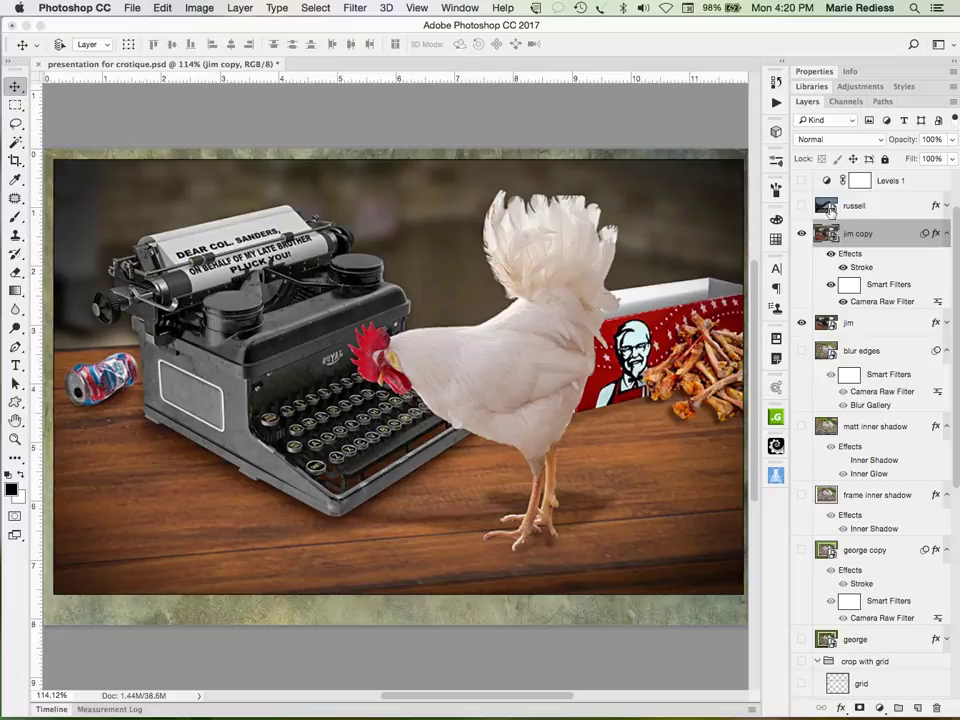
Step: Hide both typewriter composite layers, and show and select the original dinosaur composite layer
left_click(801, 233)
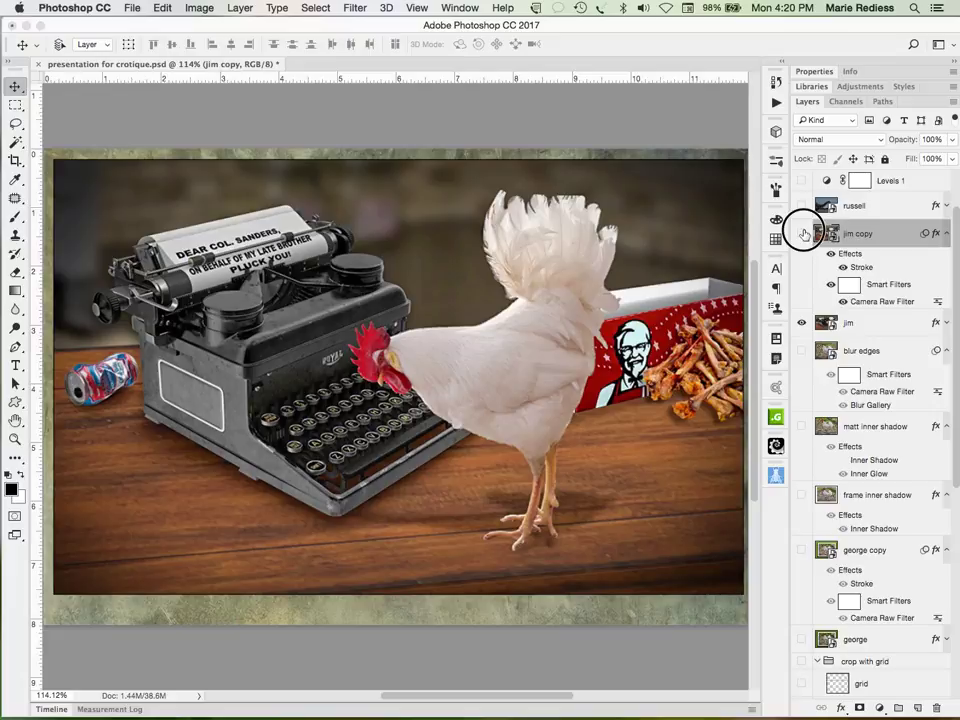
left_click(801, 322)
left_click(802, 206)
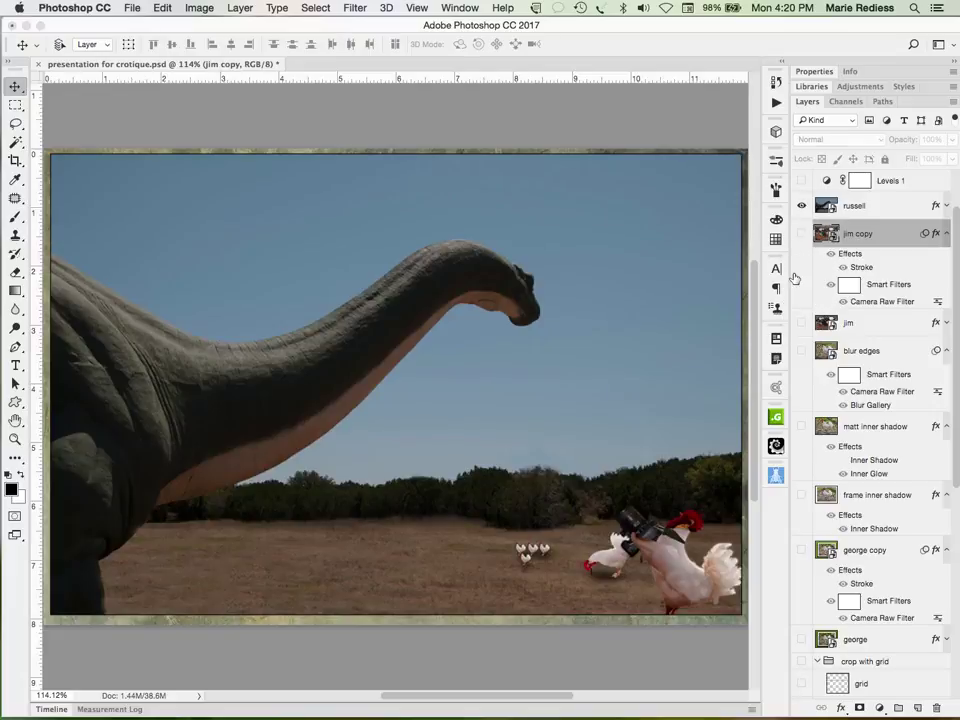
left_click_drag(953, 302, 954, 270)
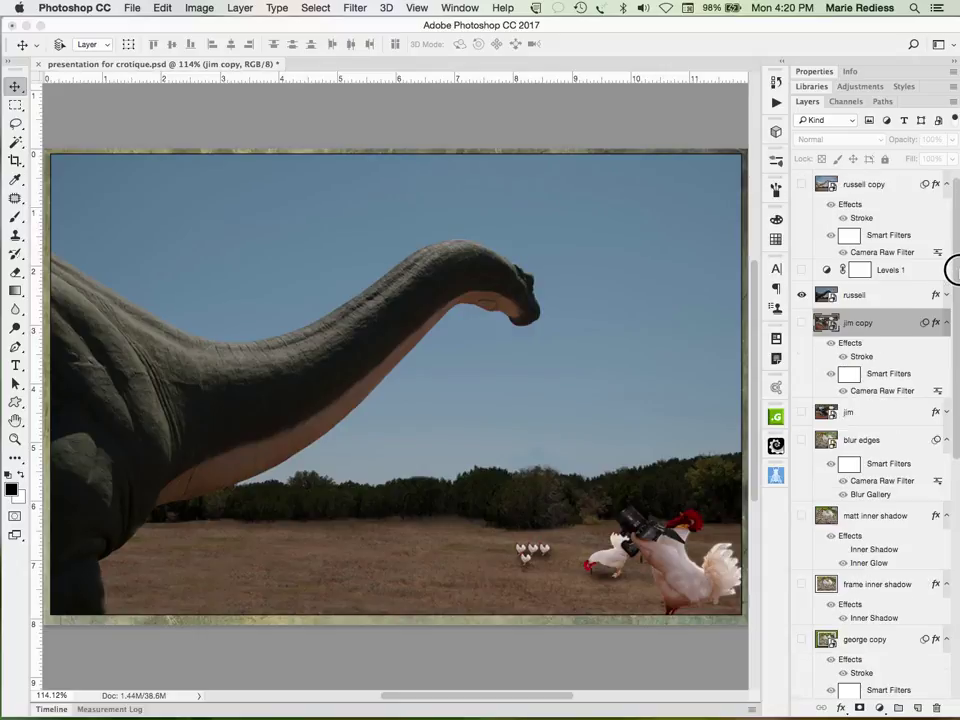
left_click(915, 296)
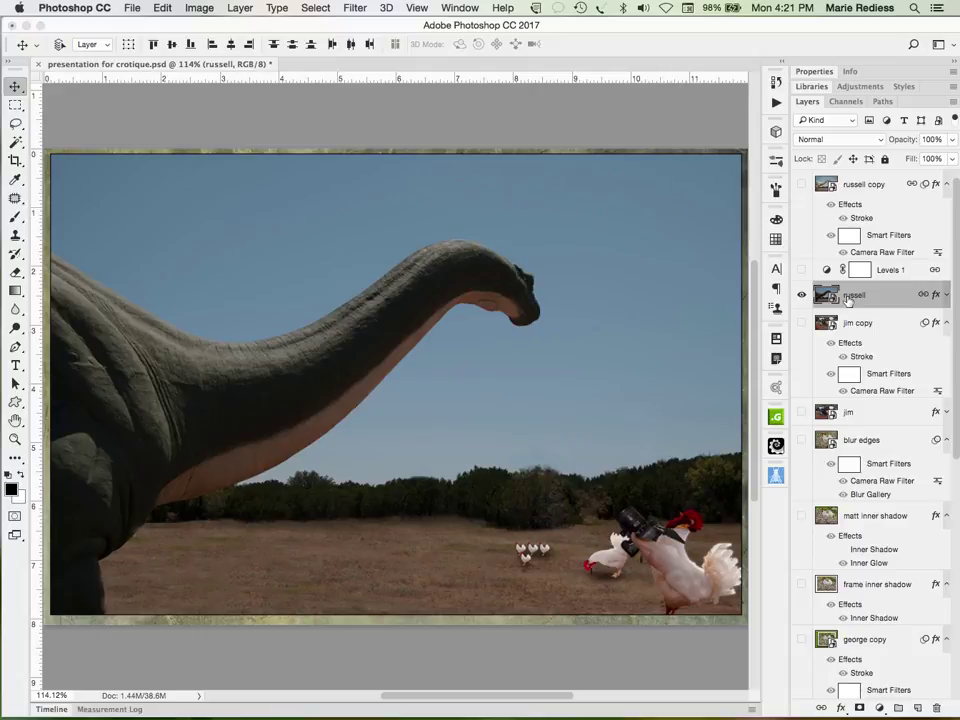
Step: Compare the dinosaur composite with and without the Levels 1 adjustment, leaving the adjustment hidden but selected
left_click(801, 270)
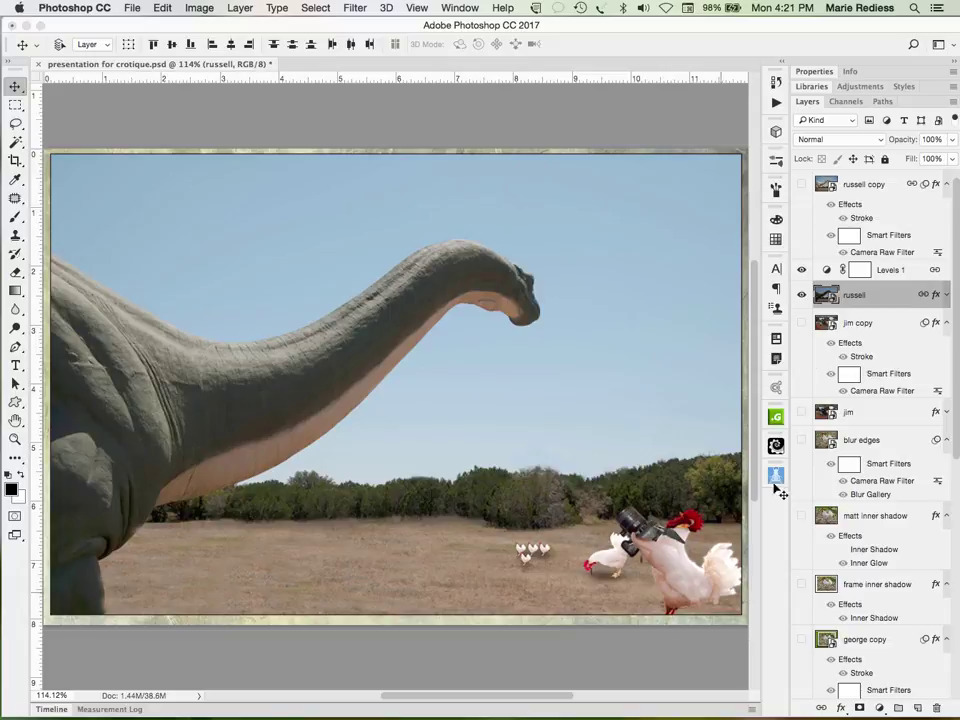
left_click(802, 272)
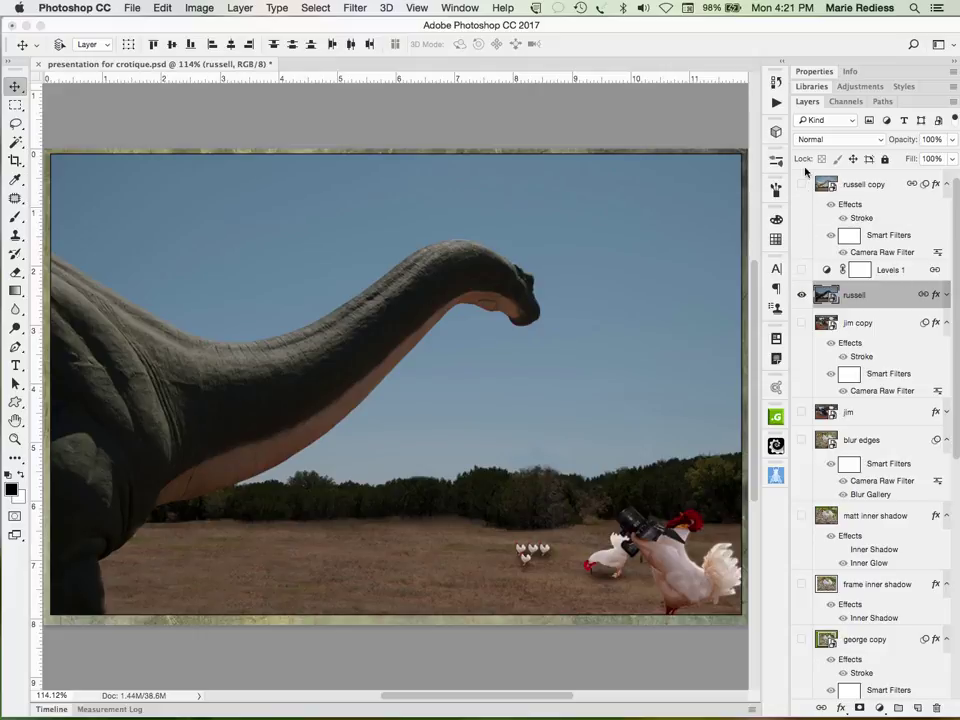
left_click(820, 265)
left_click(826, 268)
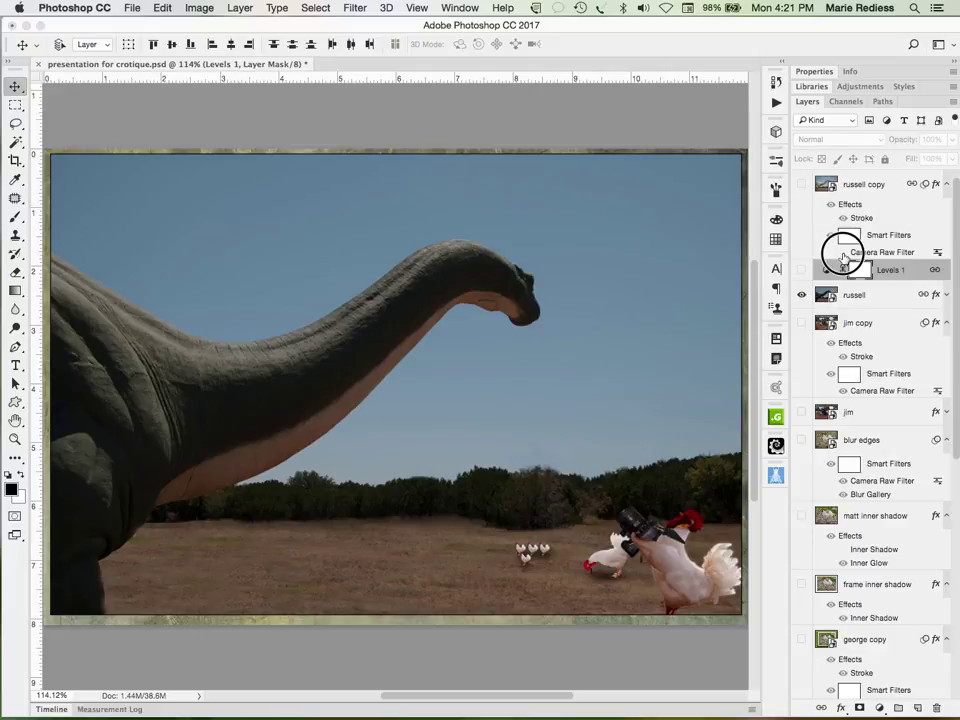
Step: Show the dinosaur composite's copy and turn on its Camera Raw Filter
left_click(801, 184)
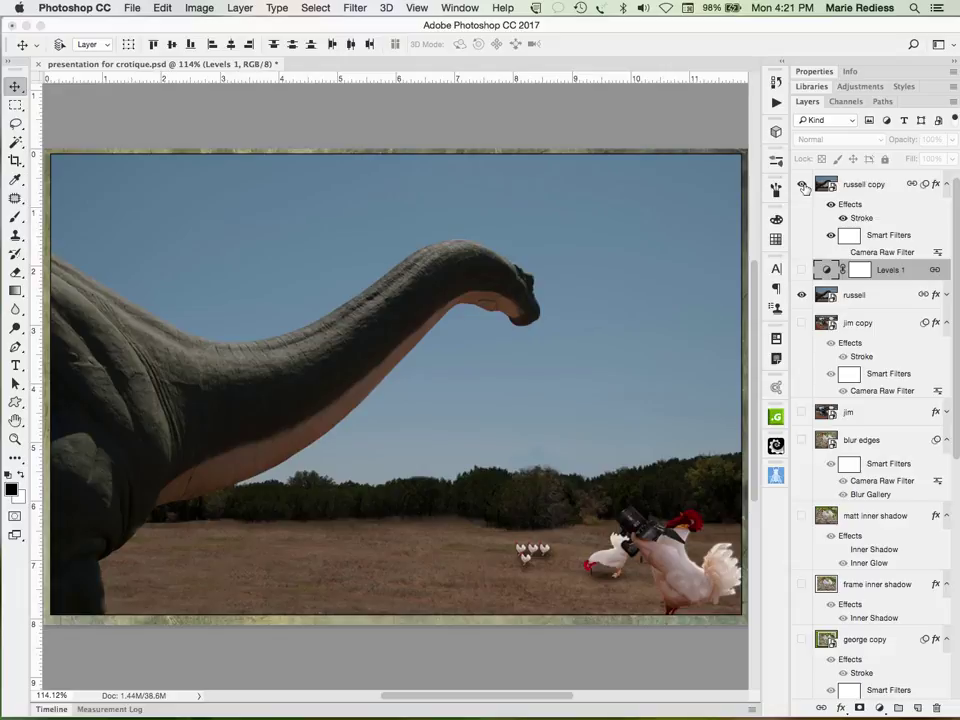
left_click(843, 252)
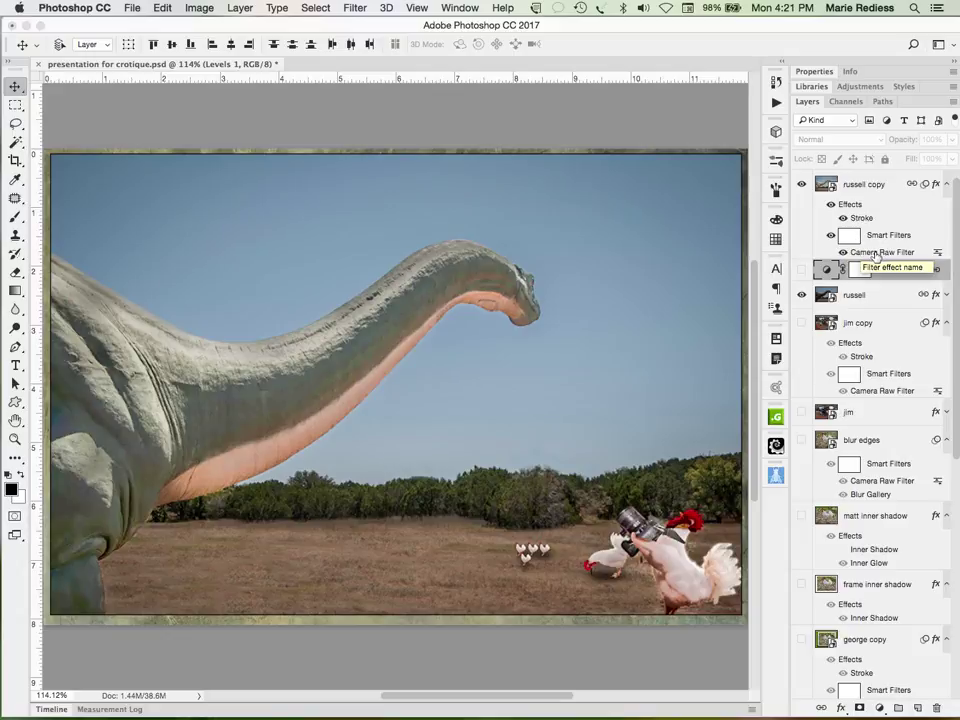
Step: Open the dinosaur copy's Camera Raw settings and display the Adjustment Brush mask overlay, keeping its pink color, to examine the painted areas
double_click(858, 252)
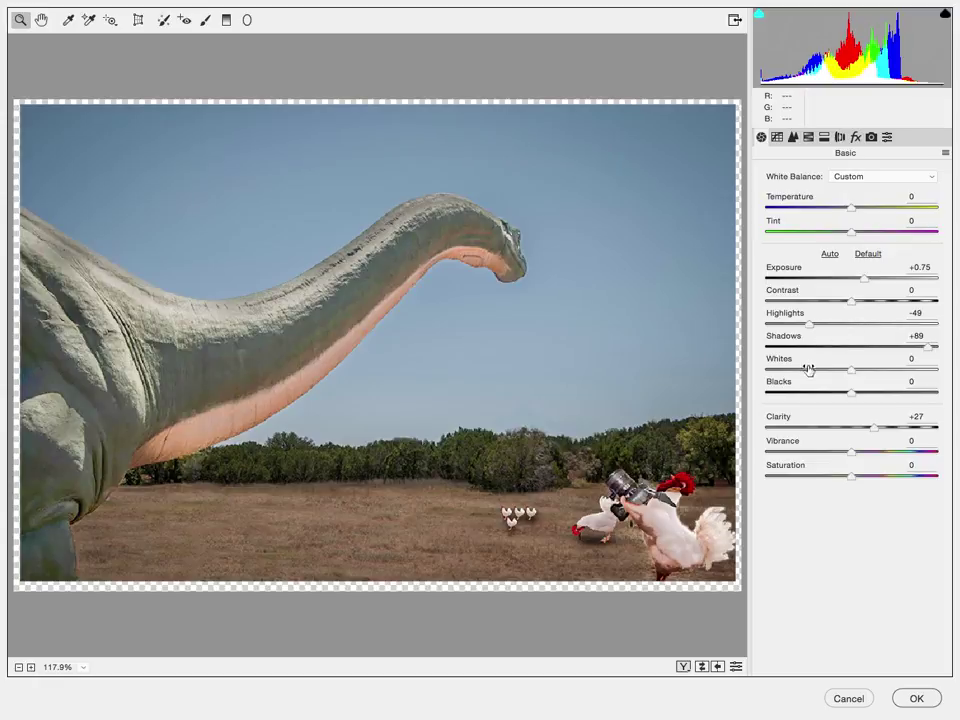
left_click(202, 20)
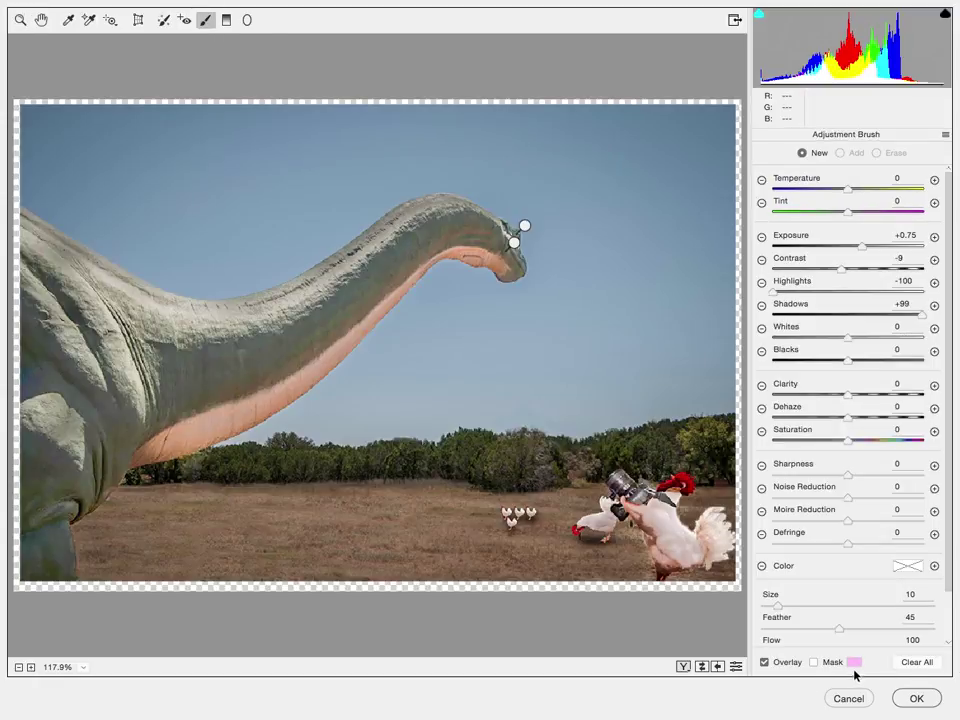
left_click(854, 662)
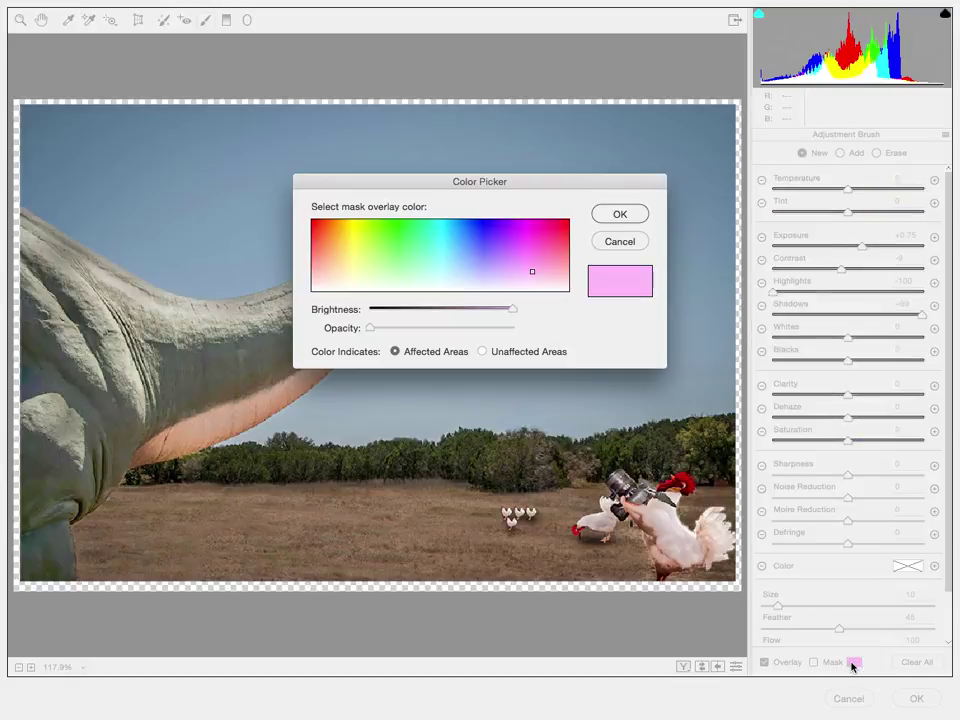
left_click(615, 214)
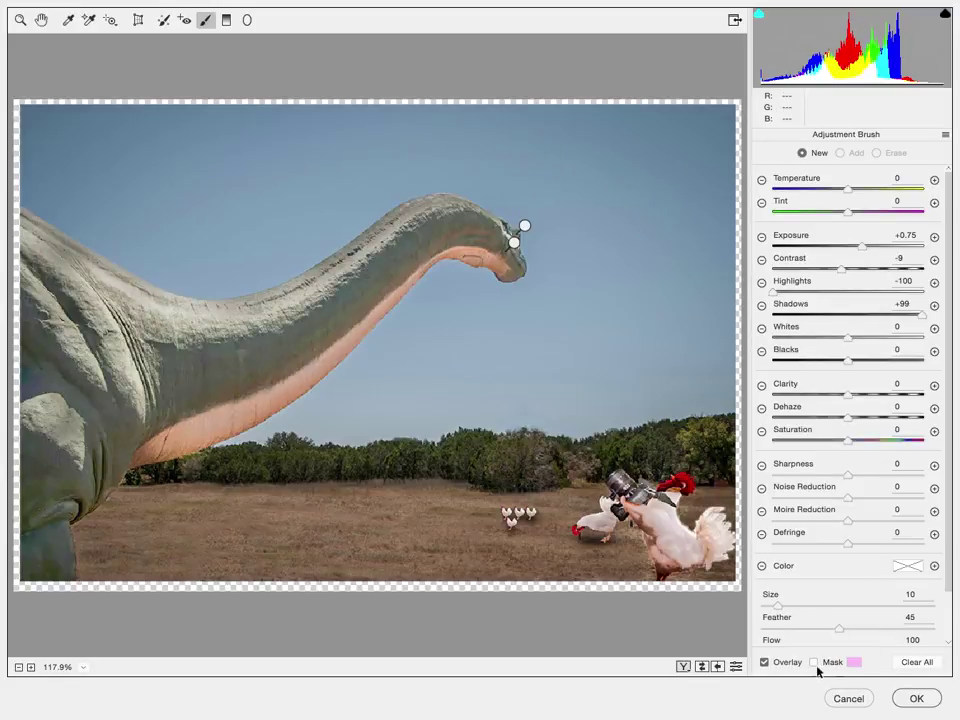
left_click(815, 663)
left_click(814, 663)
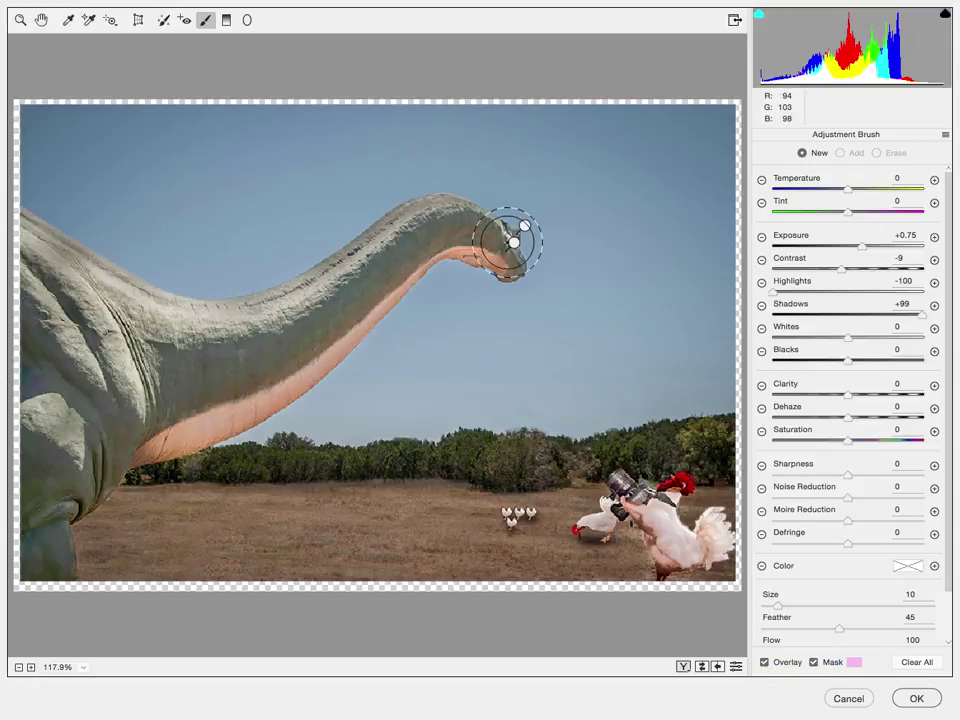
mouse_move(513, 245)
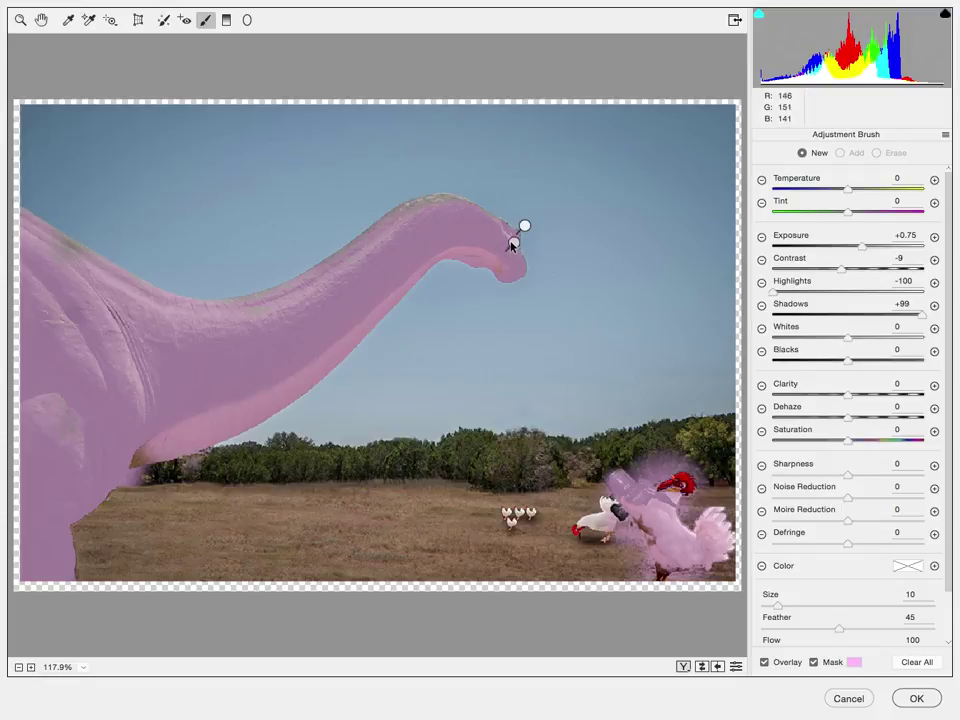
Step: Hide the mask overlay, lower the dinosaur brush adjustment's exposure to about +0.70, check the second brush pin and leave the Adjustment Brush
left_click(513, 244)
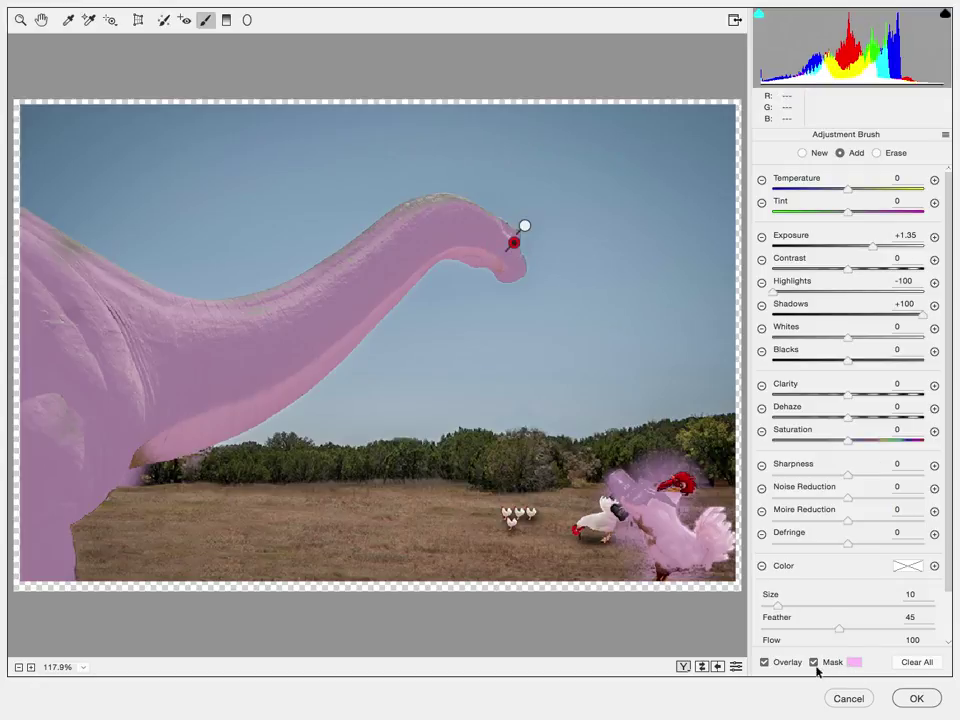
left_click(813, 662)
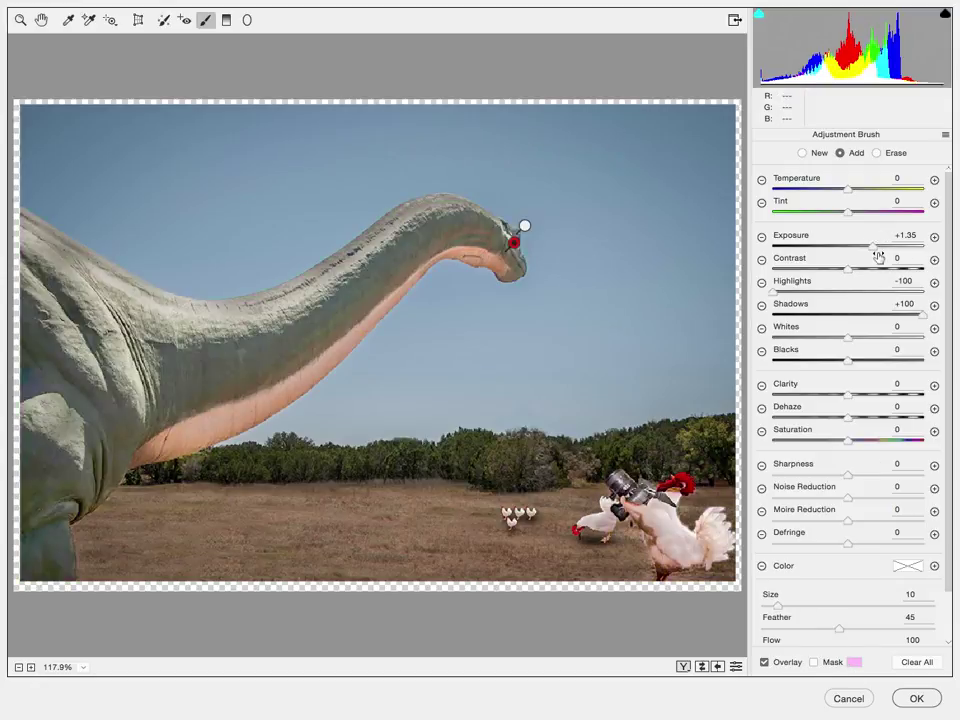
left_click_drag(872, 248, 862, 252)
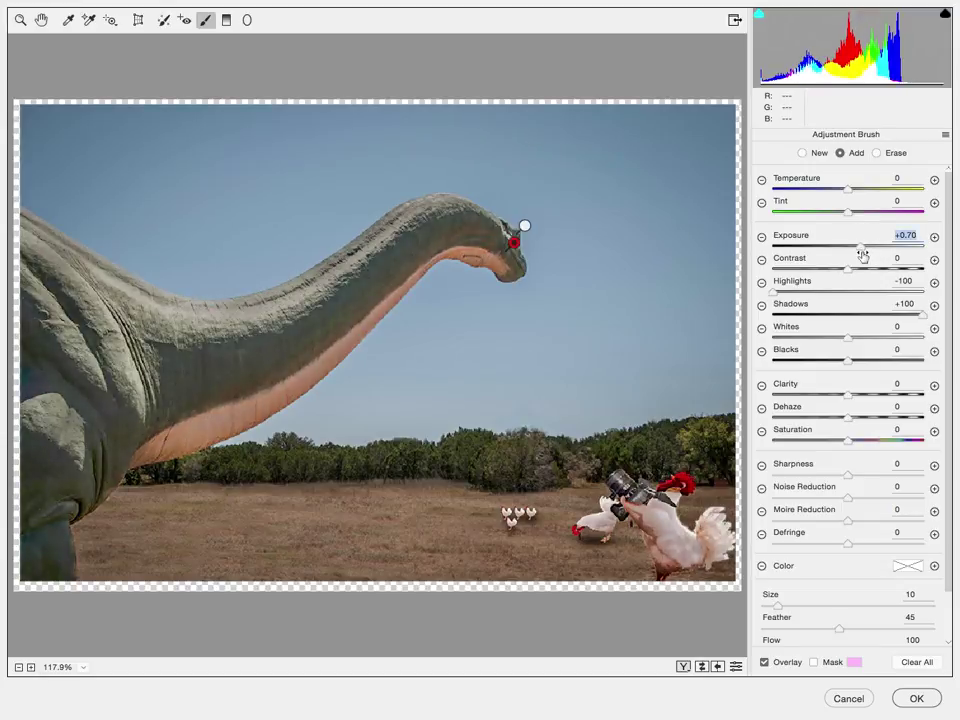
left_click(523, 226)
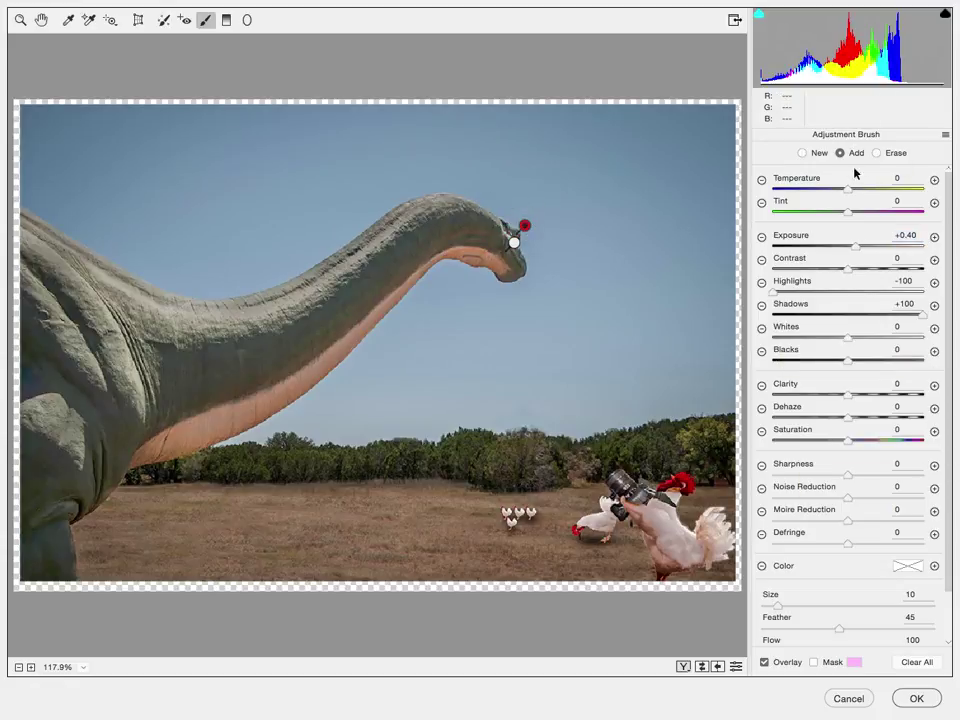
left_click(20, 20)
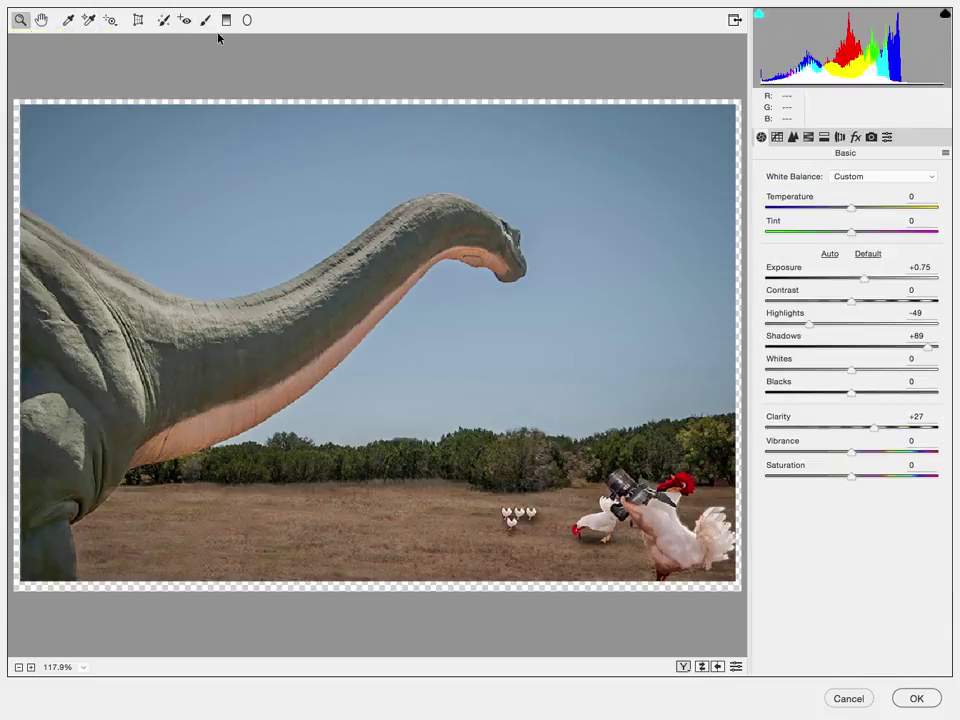
Step: Check the Camera Raw effects, keep the post-crop vignetting amount at -18, and apply the filter settings to the dinosaur copy
left_click(855, 137)
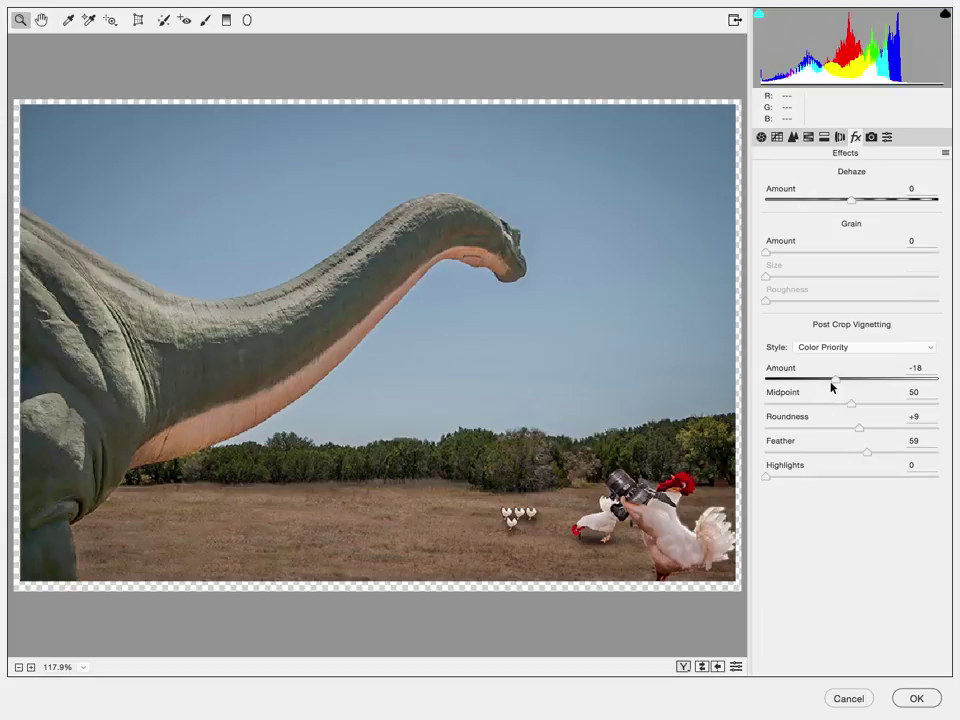
left_click_drag(859, 379, 836, 387)
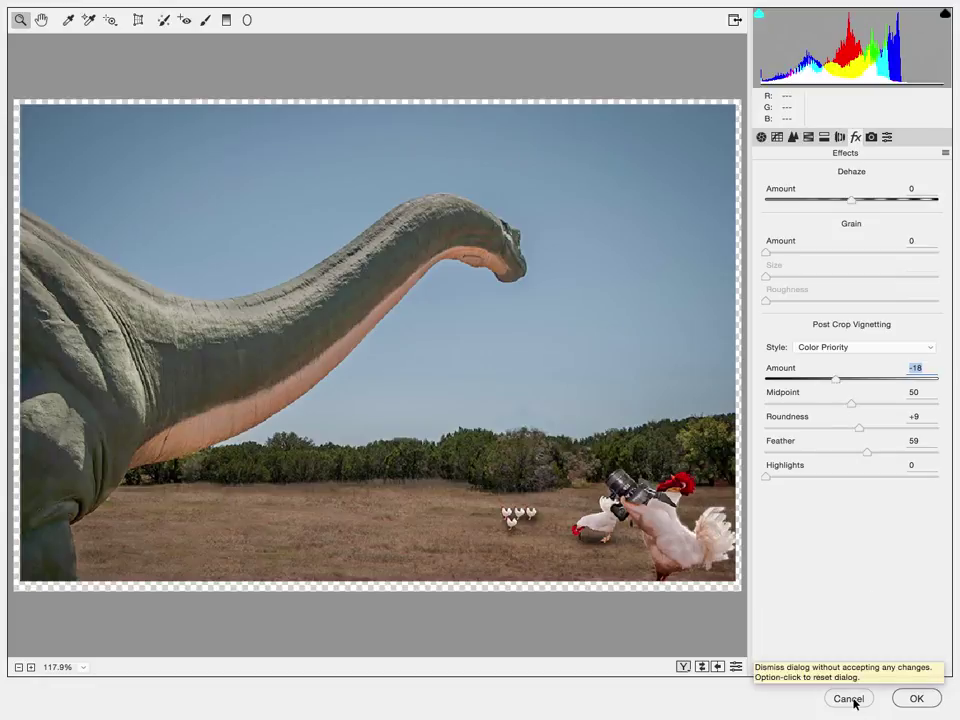
left_click(916, 698)
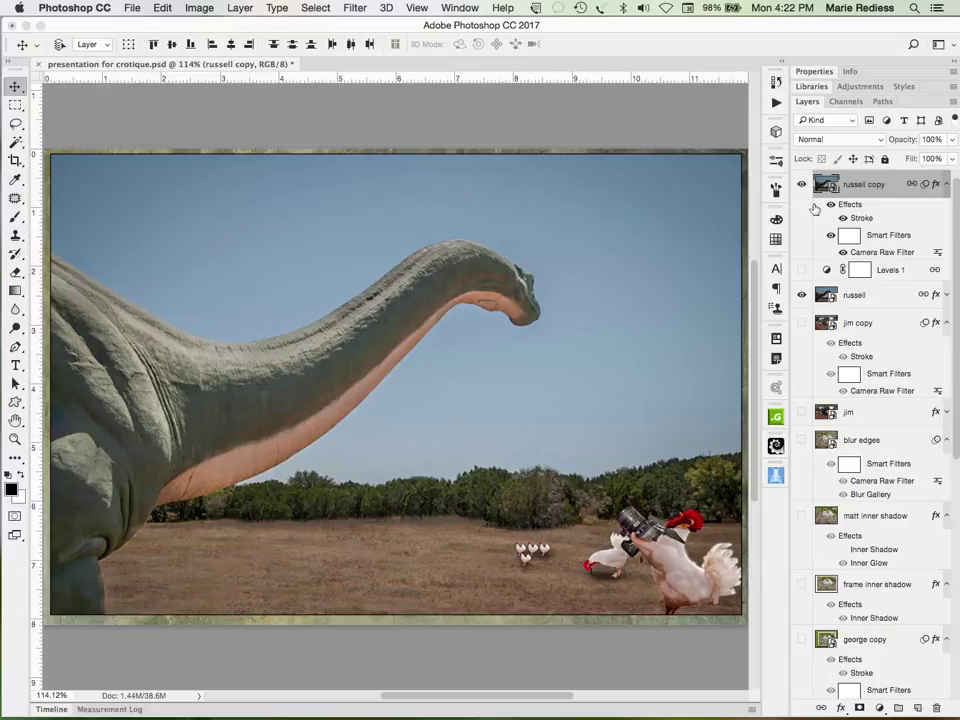
Step: Compare the dinosaur copy with and without its smart filters and against the original composite, leaving the copy visible
left_click(829, 234)
left_click(829, 235)
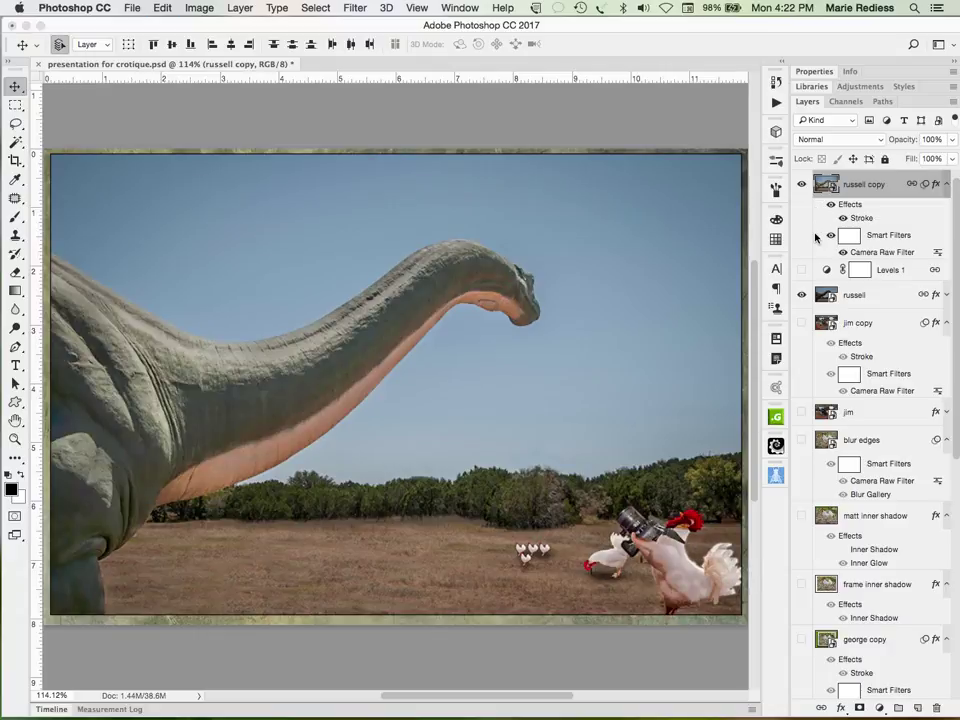
left_click(829, 235)
left_click(829, 235)
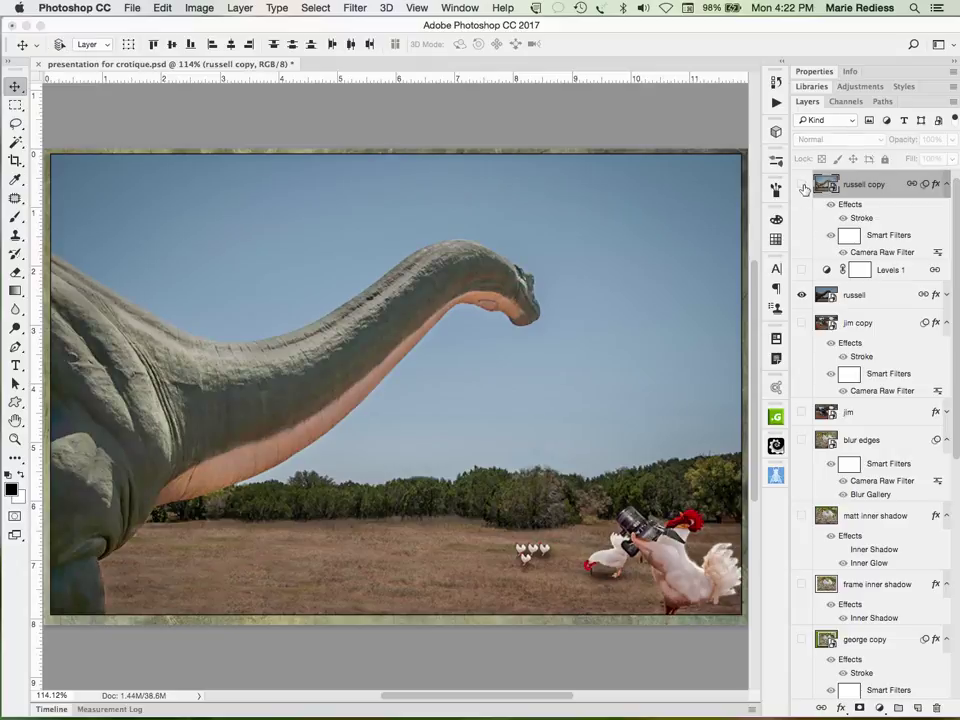
left_click(802, 186)
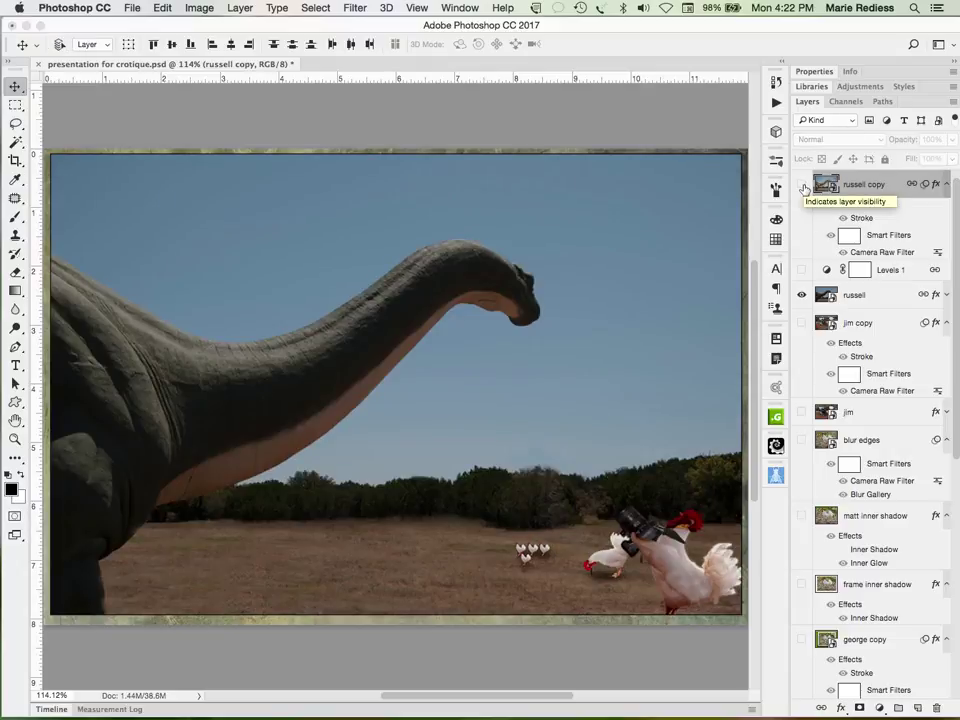
left_click(802, 186)
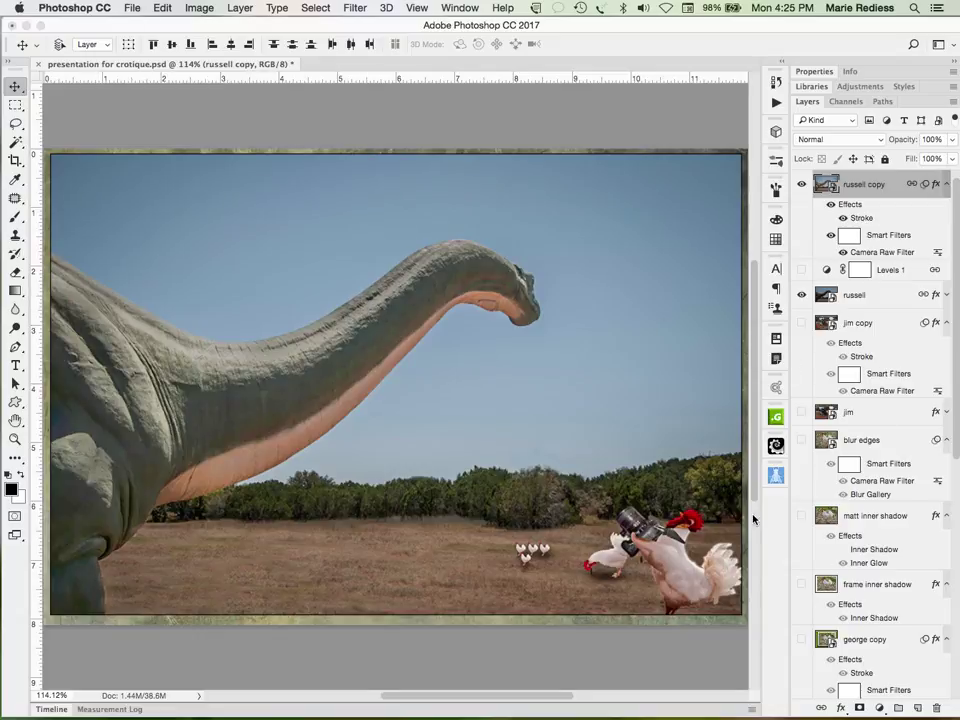
Step: Hide both dinosaur composite layers and show the "Pete for a day" title over the textured background
left_click(801, 184)
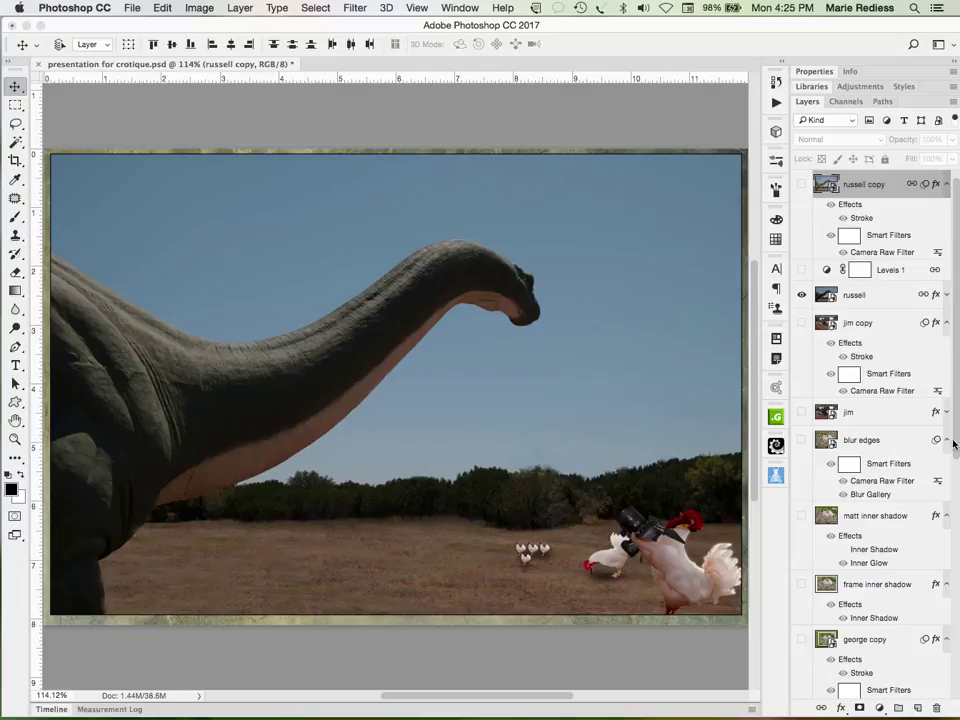
left_click_drag(957, 438, 953, 606)
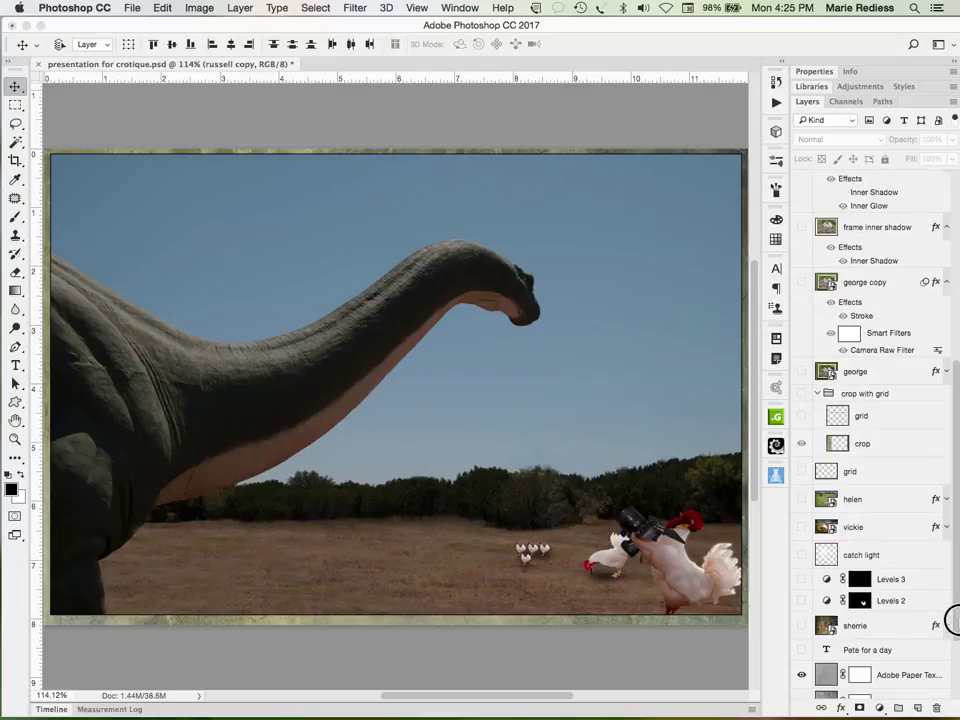
left_click(801, 650)
left_click_drag(949, 619, 949, 332)
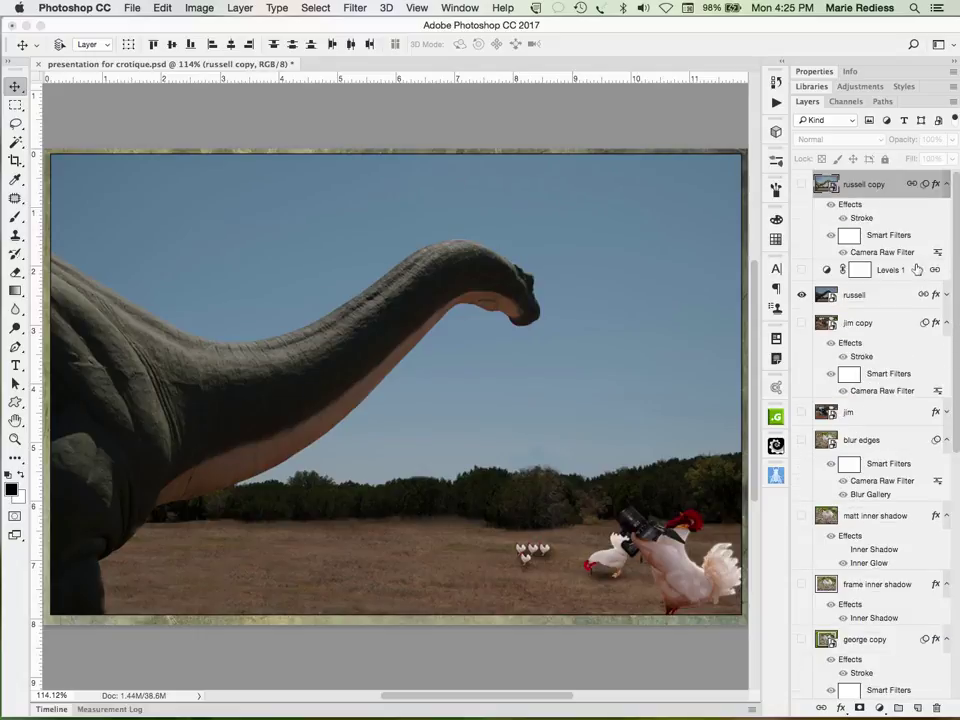
left_click(800, 294)
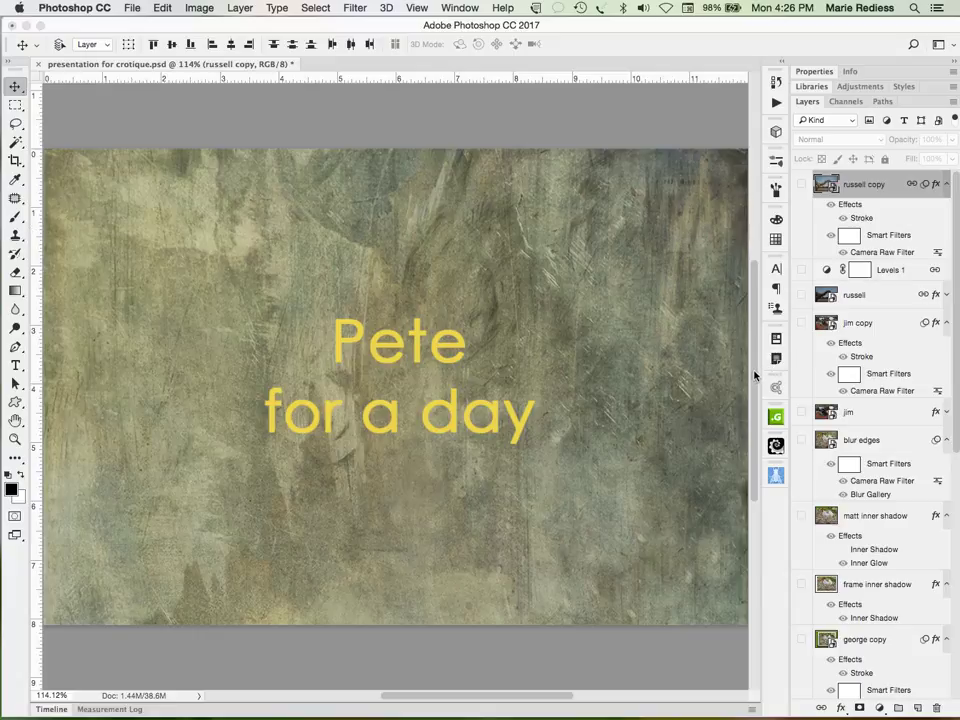
left_click_drag(755, 375, 758, 352)
scroll(758, 370, "down", 1)
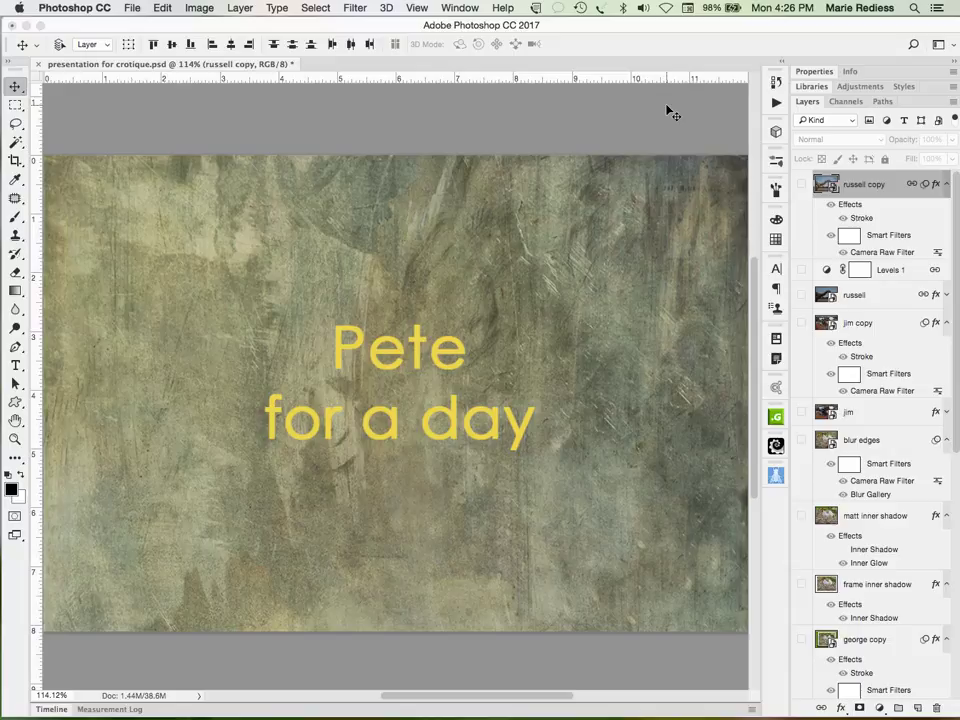
key("super")
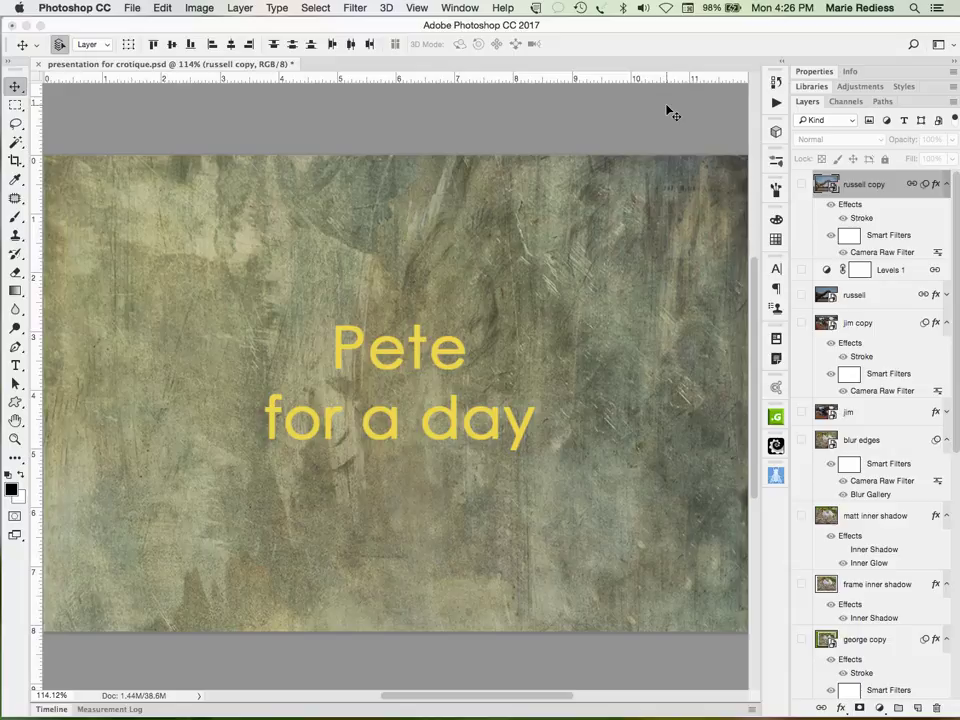